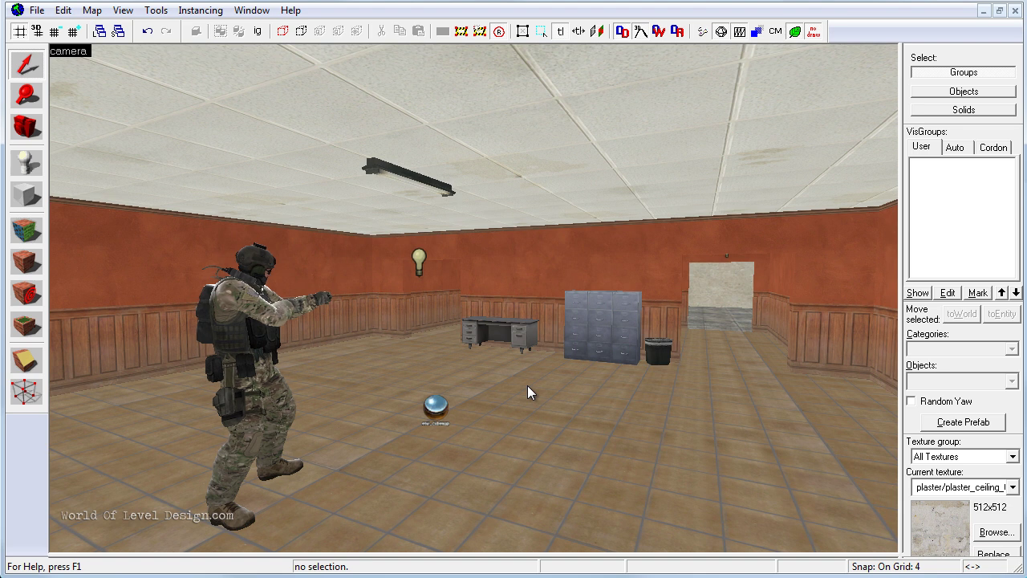
- Place an info_player_counterterrorist entity on the tiled floor of the red-walled room
click(223, 338)
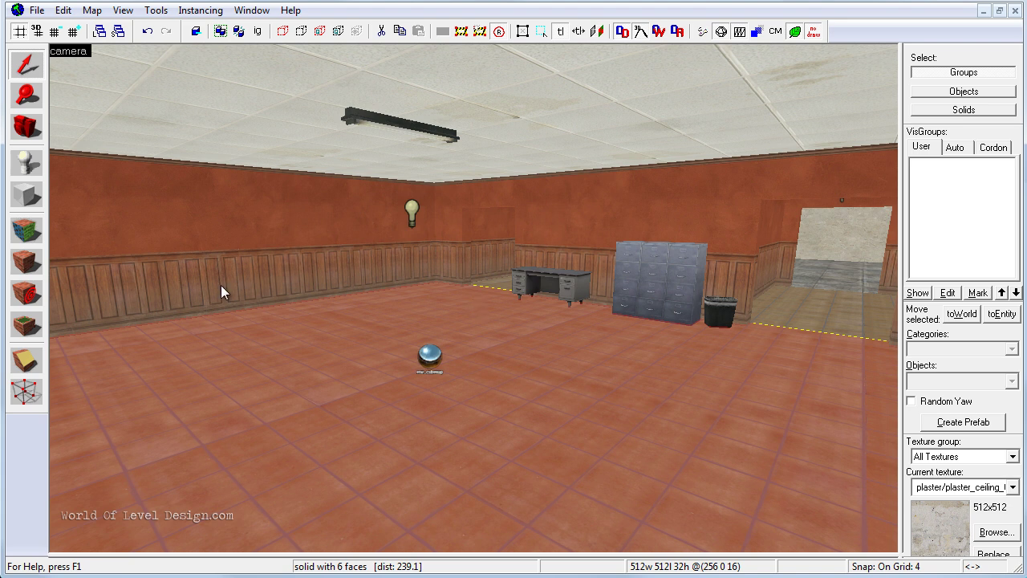
click(28, 165)
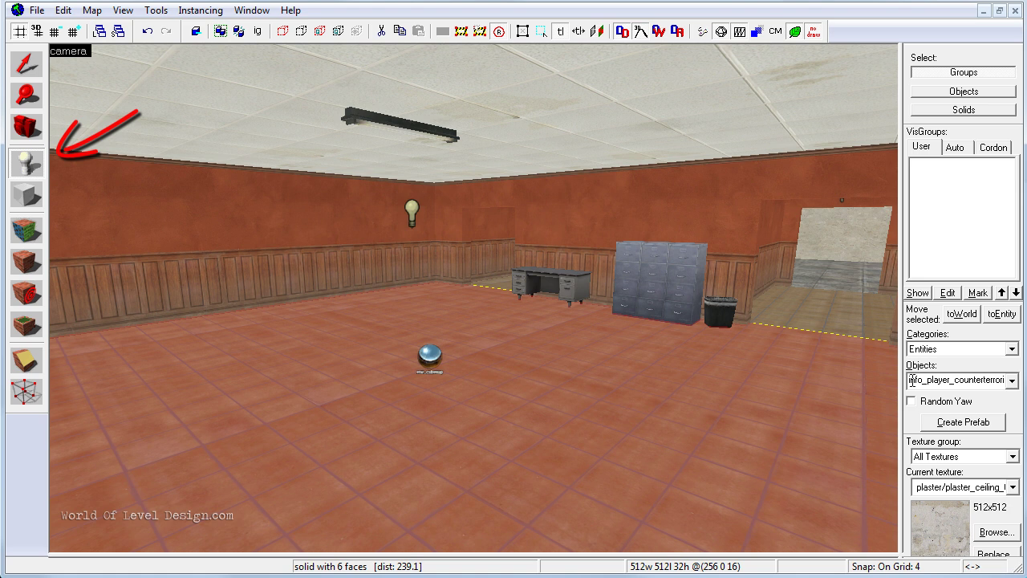
key(z)
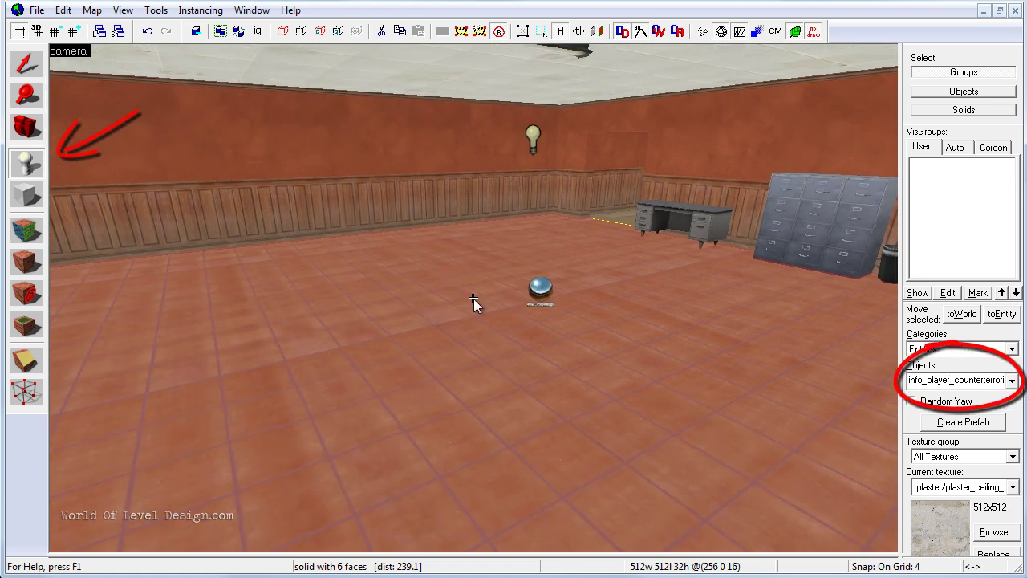
key(s)
key(z)
click(361, 319)
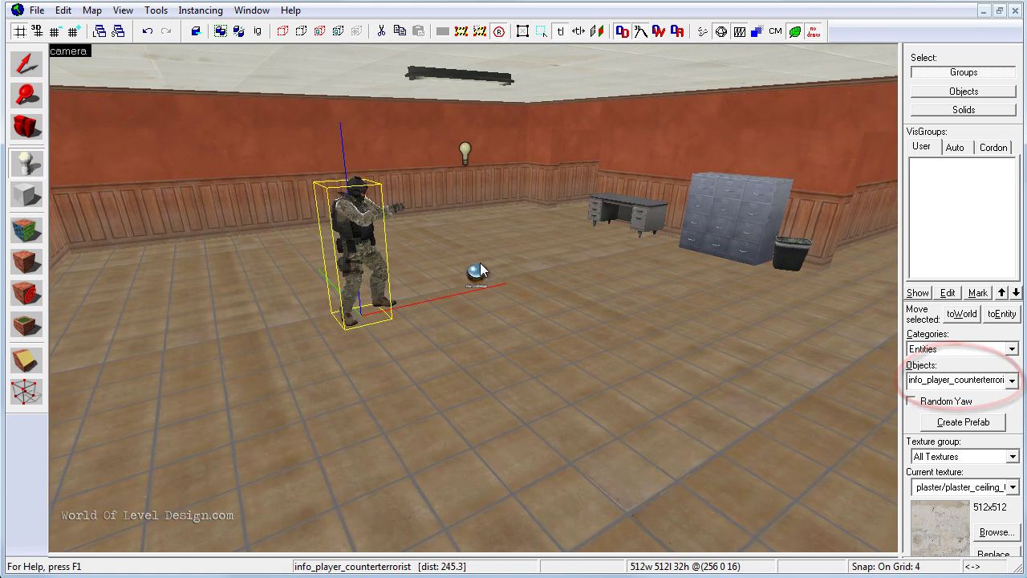
- Place an info_player_terrorist entity on the grey stone floor of the second room and return to the selection tool
drag(382, 218, 473, 298)
key(w)
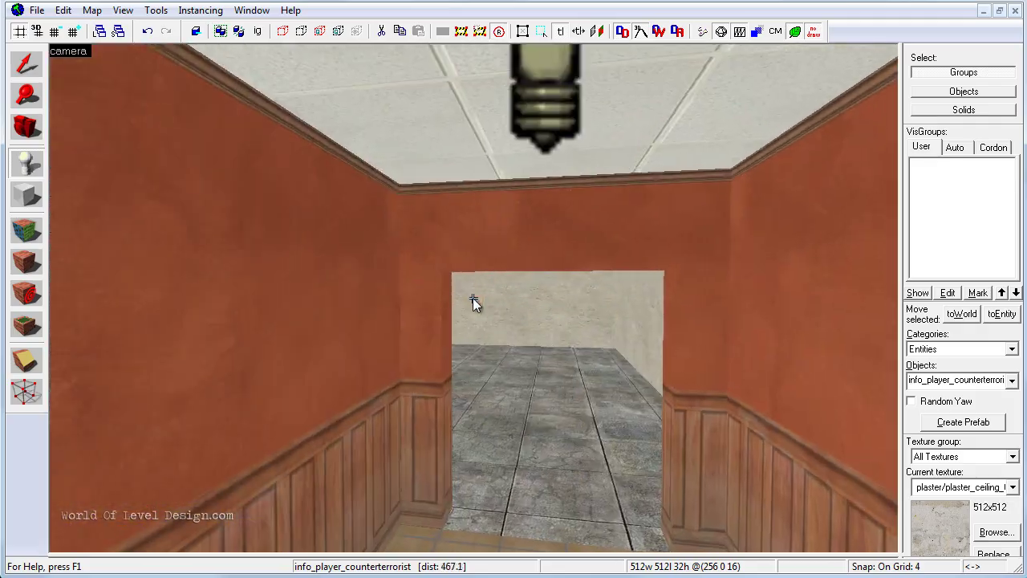
key(s)
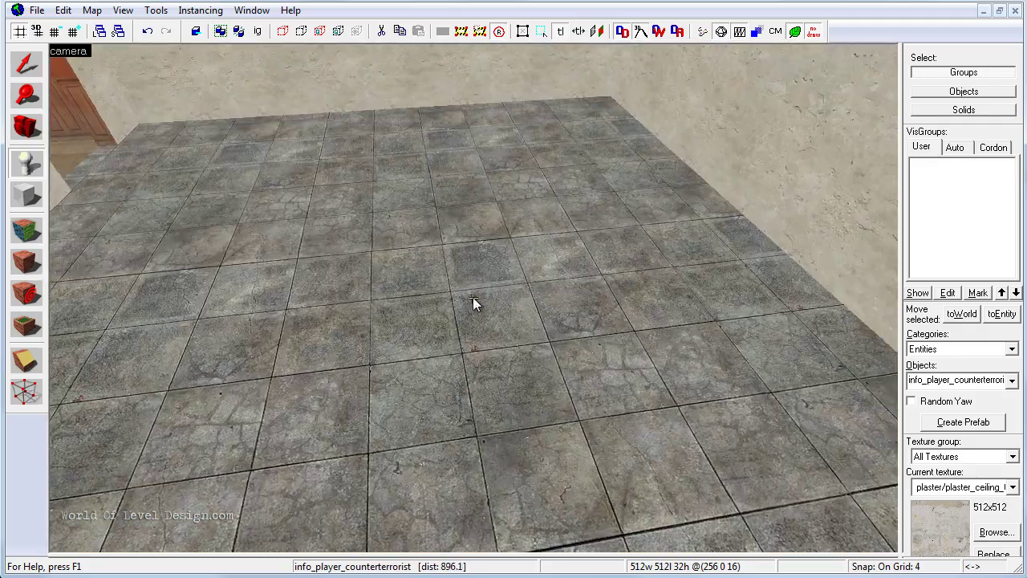
key(z)
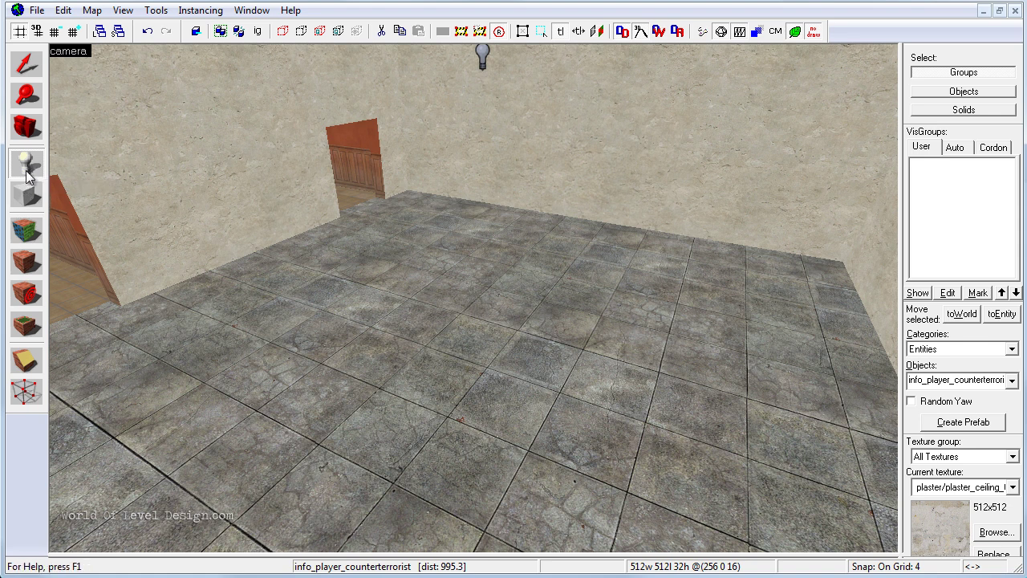
click(1011, 379)
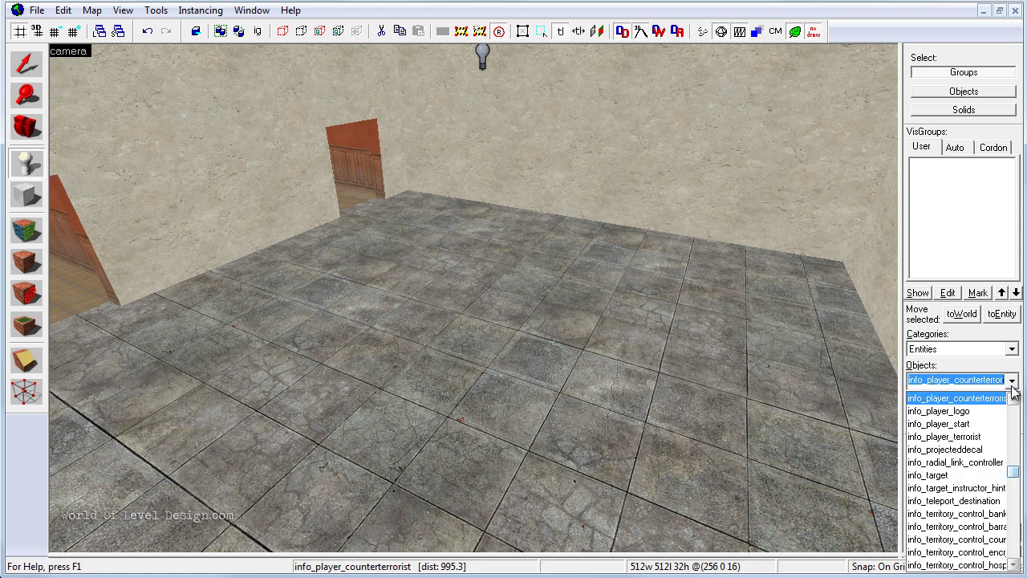
click(1013, 565)
click(1013, 565)
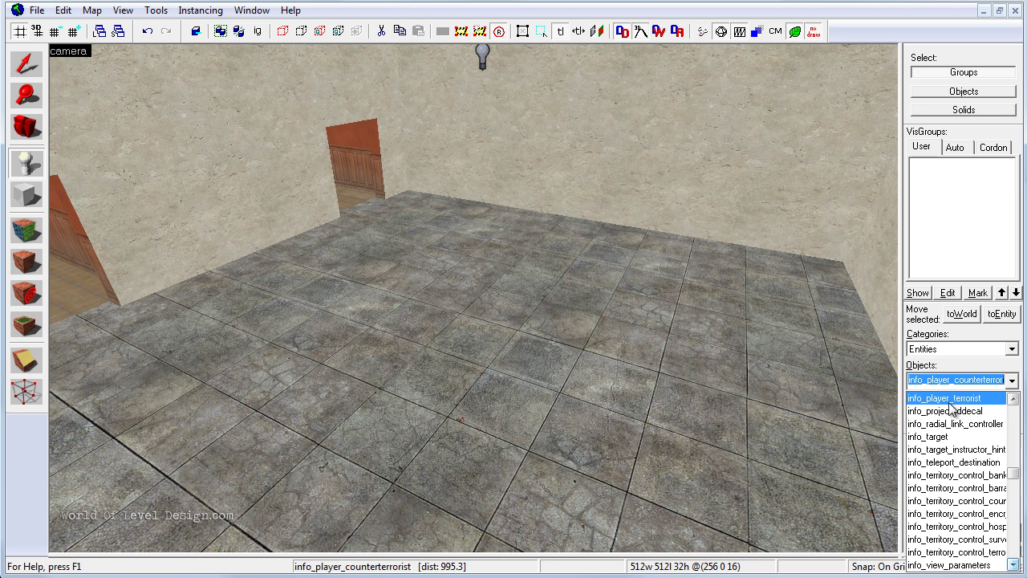
click(976, 399)
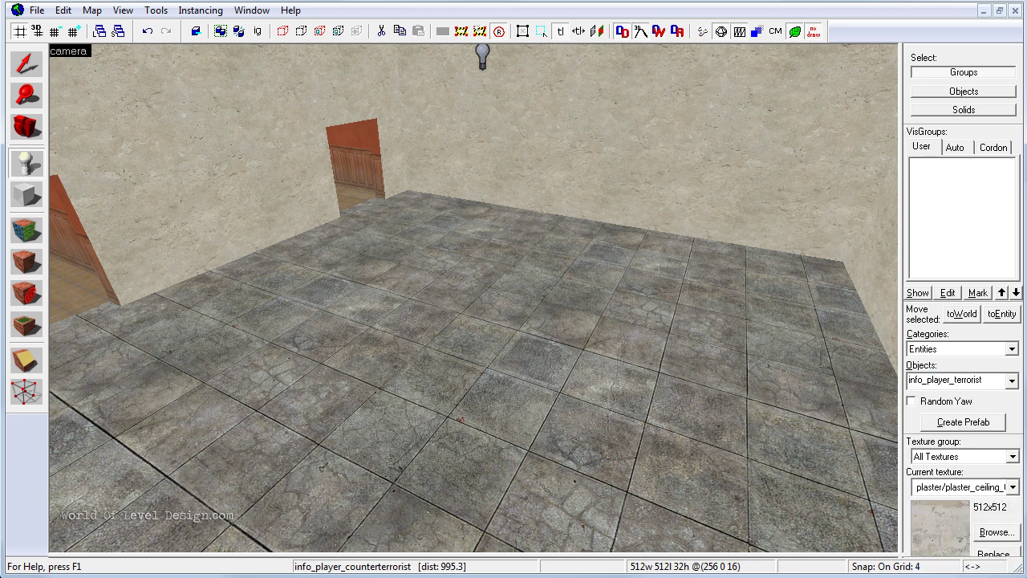
click(500, 349)
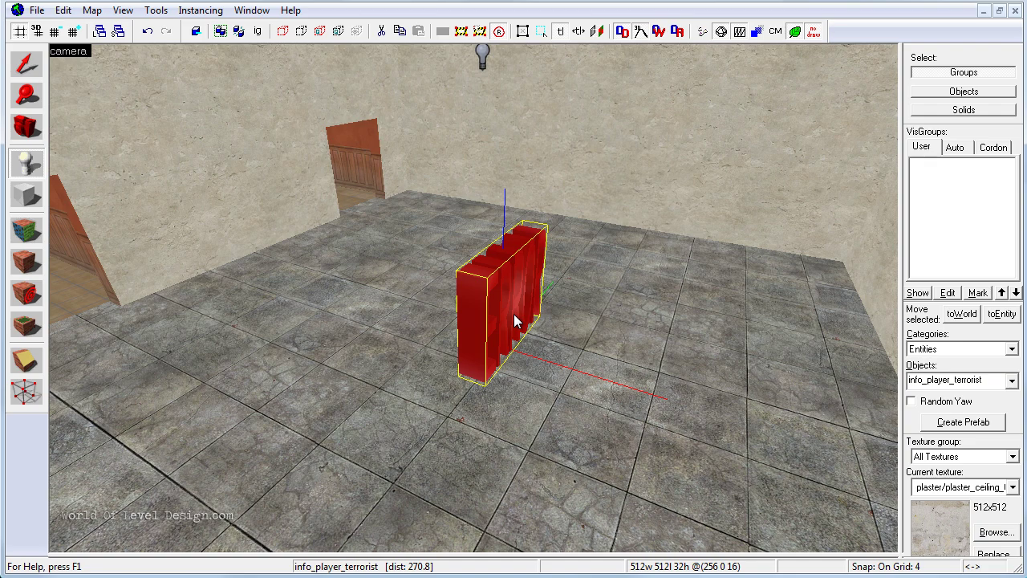
key(shift+s)
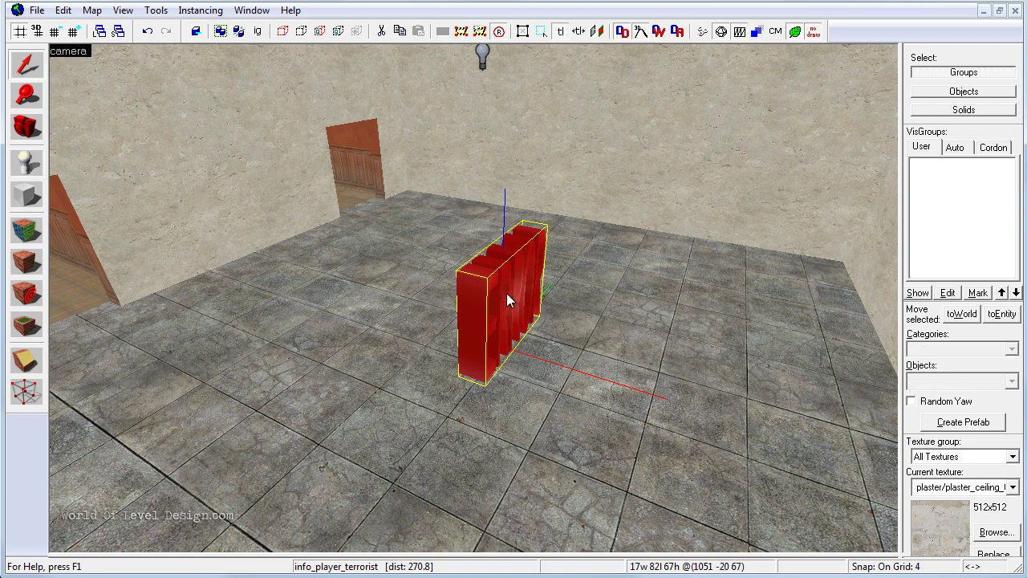
- Check the class and orientation in the terrorist spawn's object properties
key(z)
key(d)
key(w)
key(z)
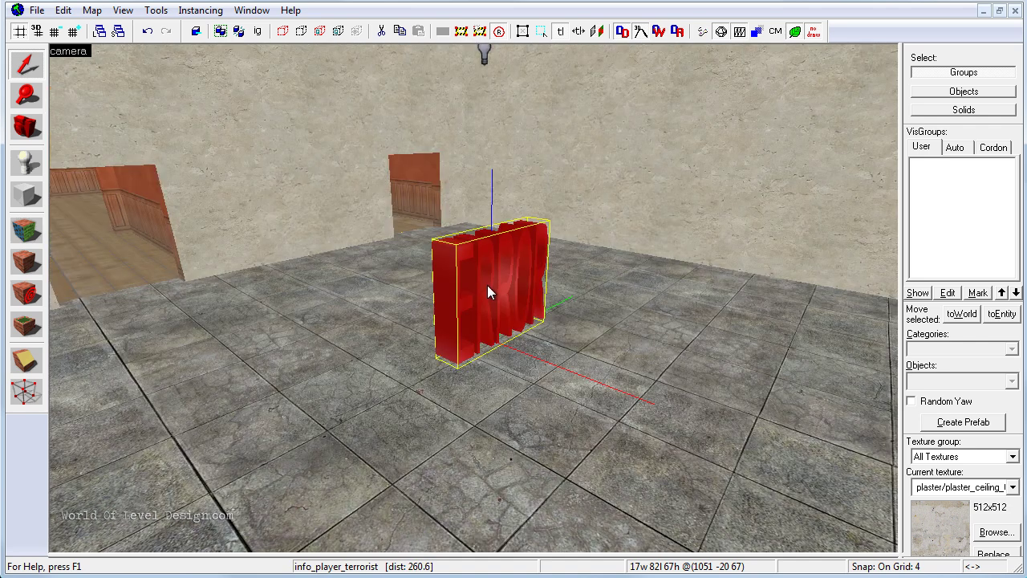
double_click(485, 283)
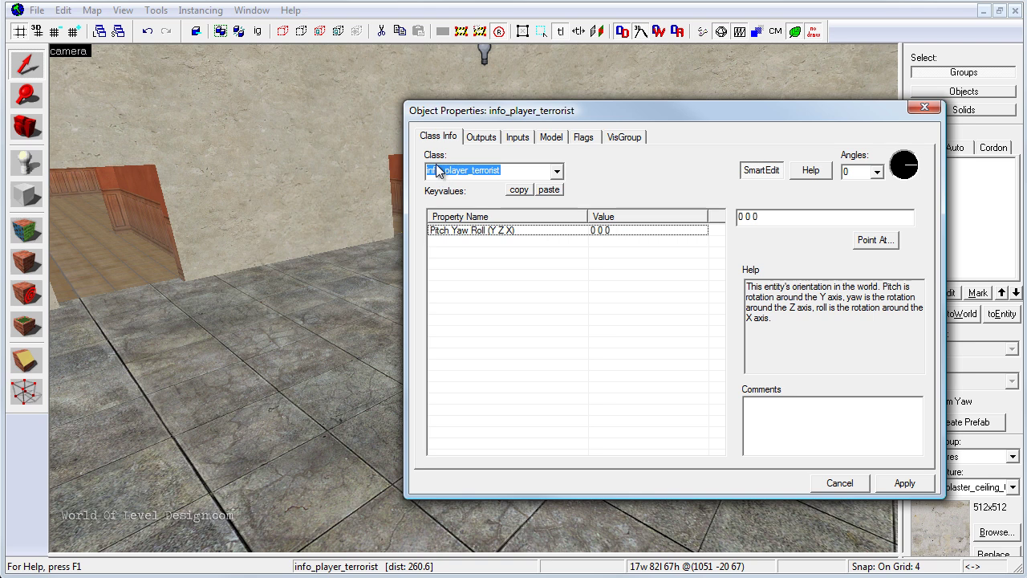
click(924, 108)
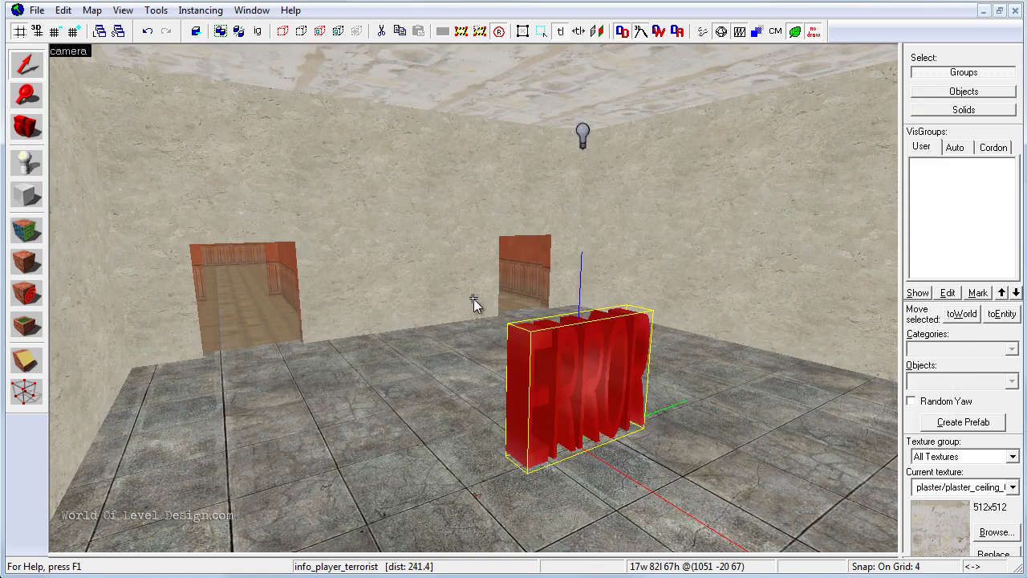
scroll(474, 298, down, 3)
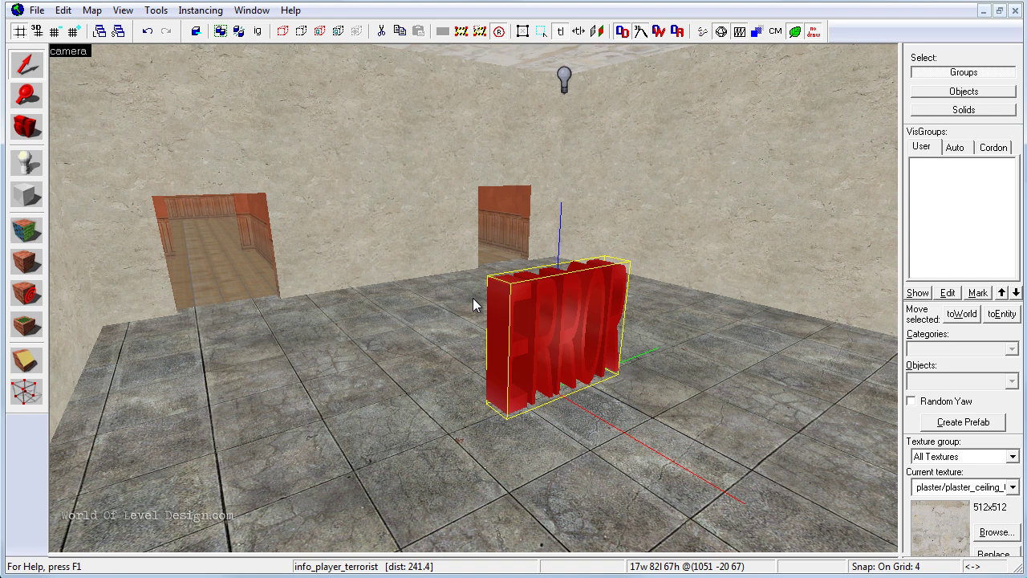
key(z)
key(w)
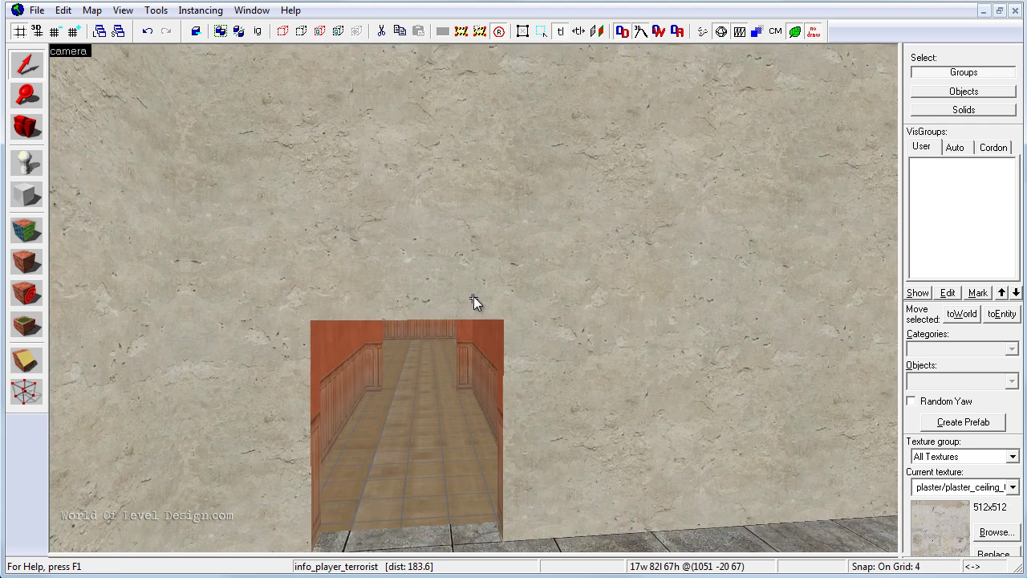
key(a)
key(w)
key(z)
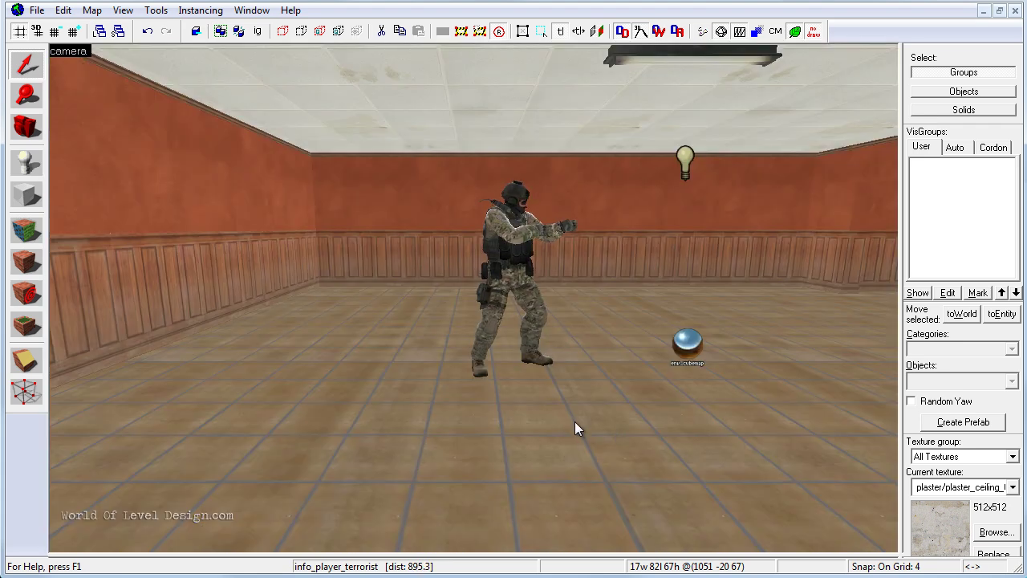
- Raise the terrorist spawn about 7 units so it stands clear of the floor, using a maximised side view
key(shift+z)
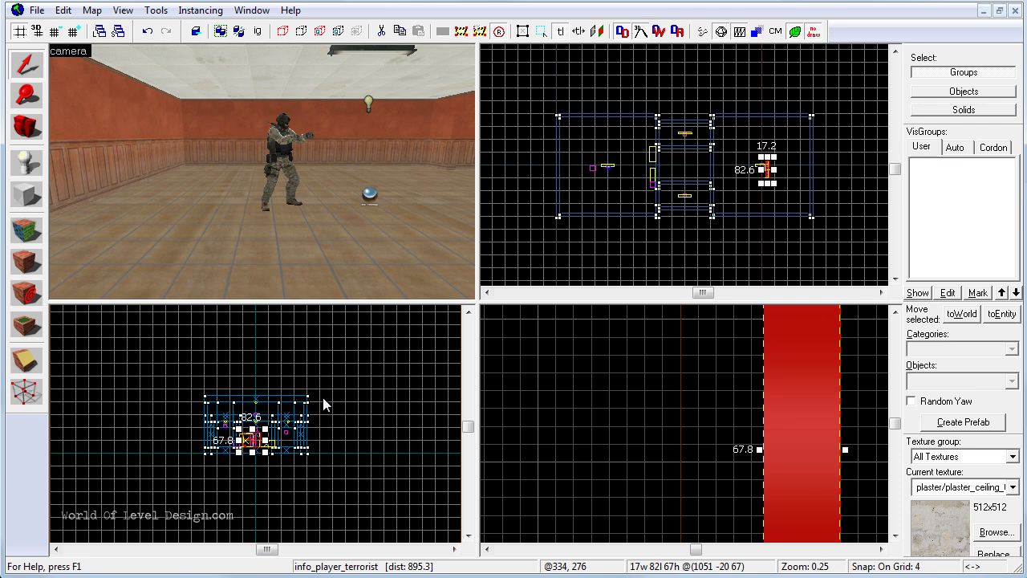
key(shift+z)
scroll(314, 401, up, 6)
key(shift+z)
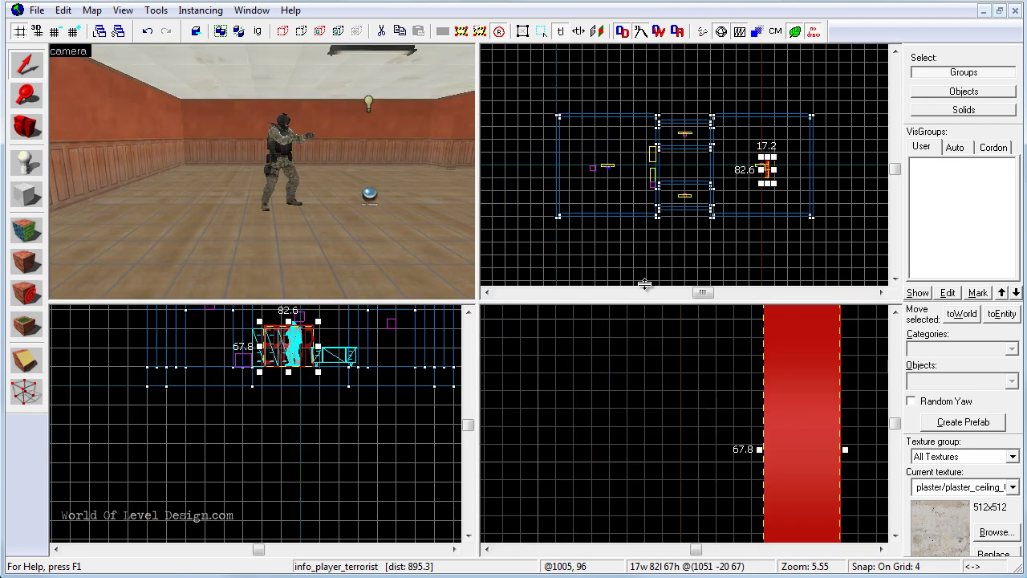
key(shift+z)
scroll(629, 366, down, 1)
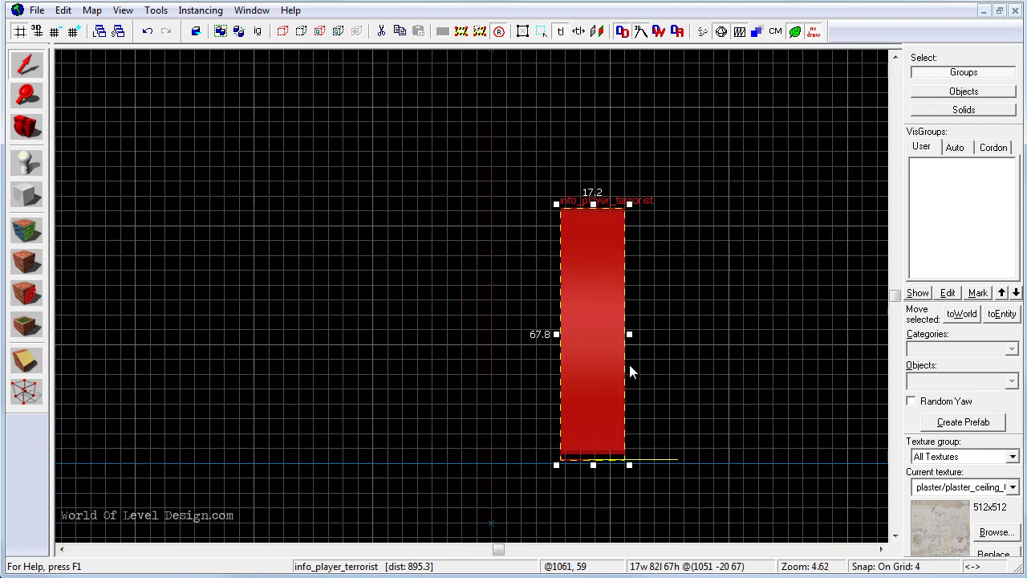
scroll(629, 371, down, 1)
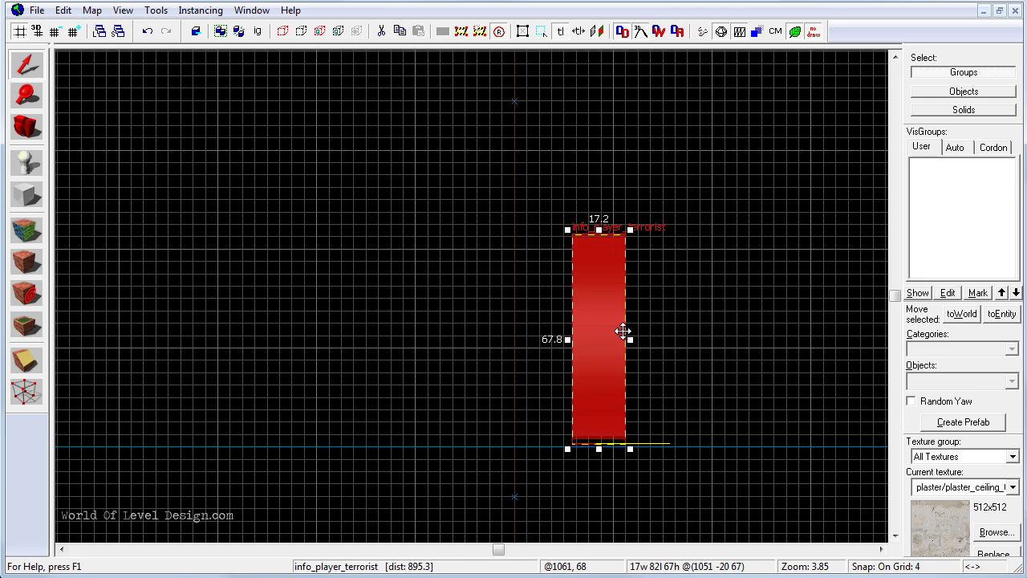
middle_drag(686, 366, 696, 314)
scroll(560, 298, up, 2)
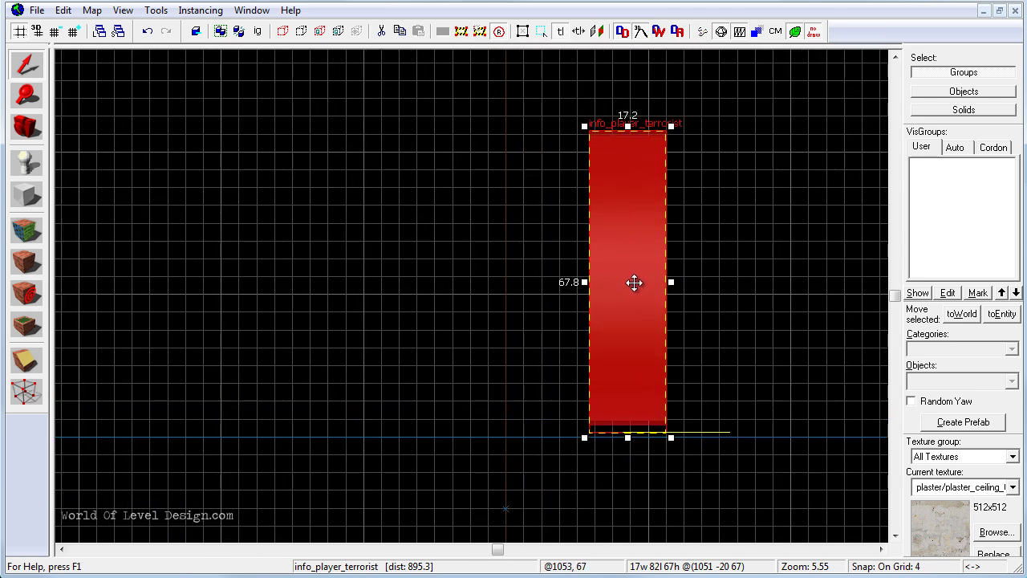
drag(631, 315, 634, 283)
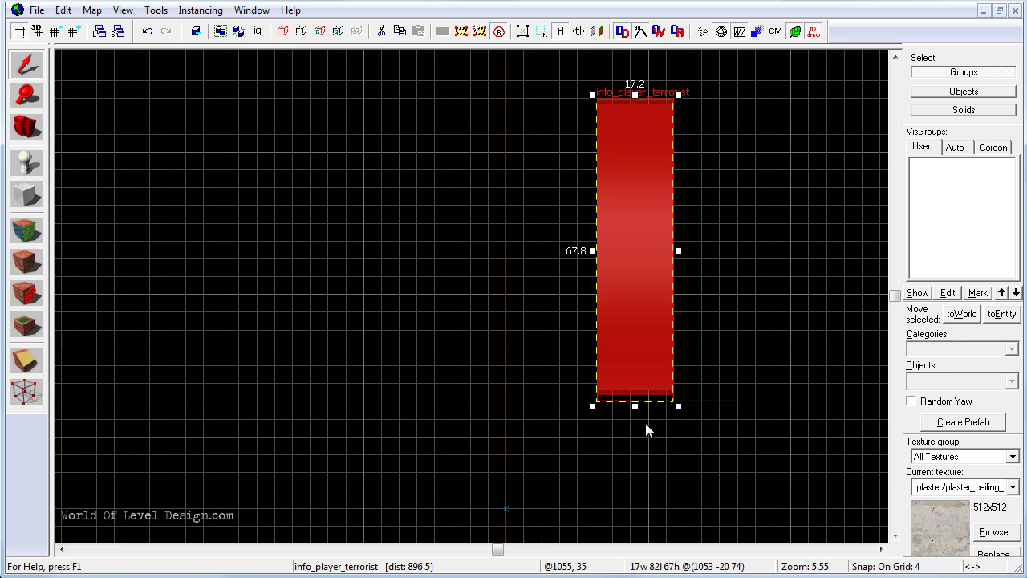
drag(615, 380, 652, 369)
- Select the counter-terrorist spawn in the side view and raise it about 11 units clear of the floor
middle_drag(652, 369, 791, 374)
scroll(597, 395, down, 7)
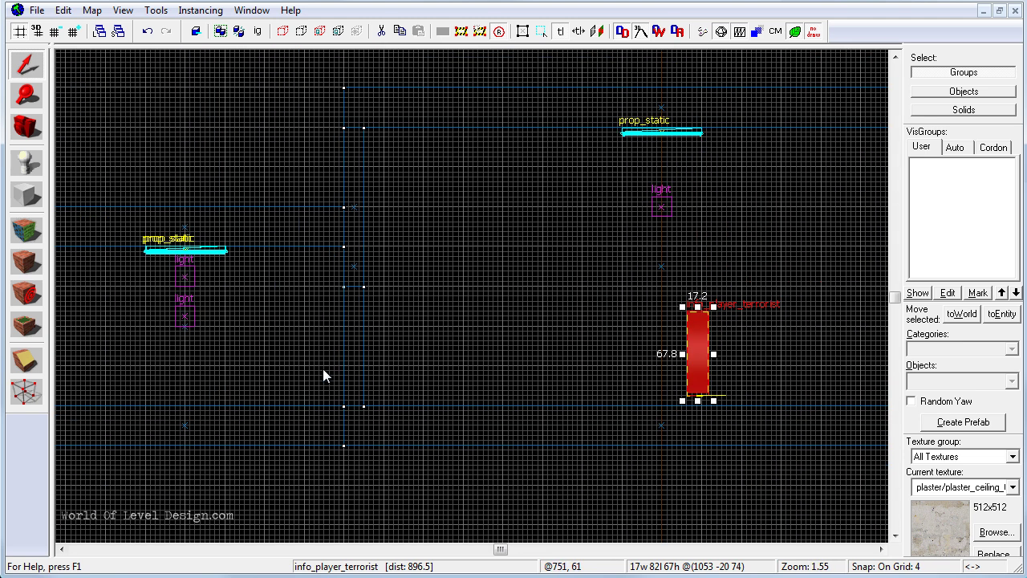
middle_drag(324, 368, 708, 354)
scroll(360, 358, up, 3)
middle_drag(374, 359, 790, 343)
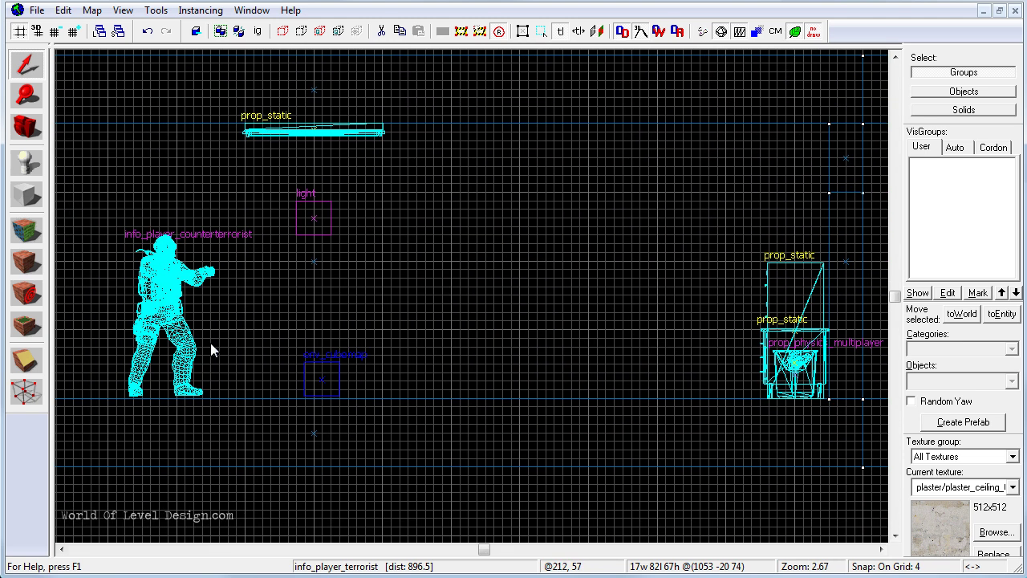
middle_drag(224, 340, 524, 316)
scroll(436, 284, up, 3)
click(484, 265)
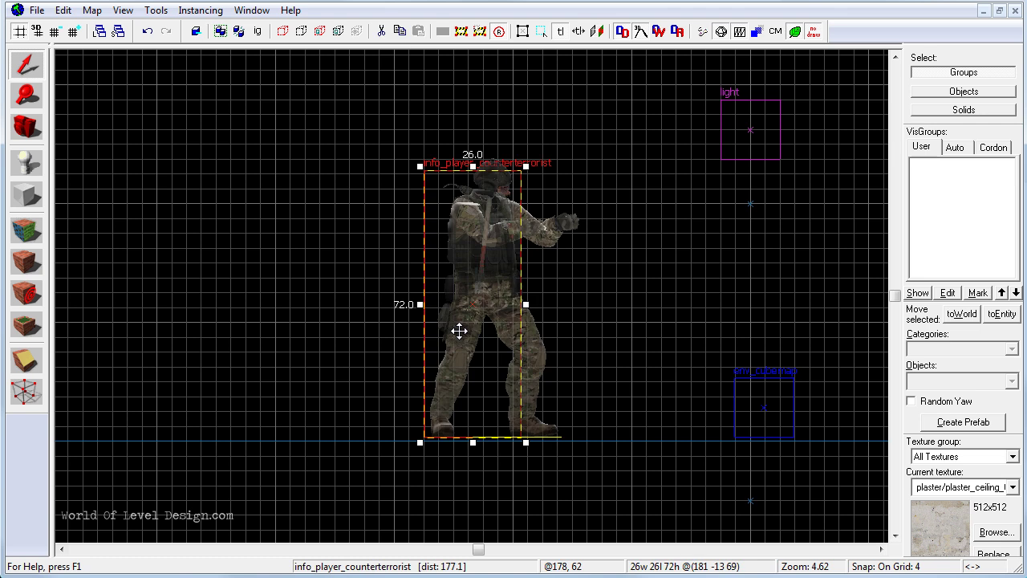
scroll(459, 332, up, 1)
scroll(532, 465, up, 2)
middle_drag(546, 407, 545, 344)
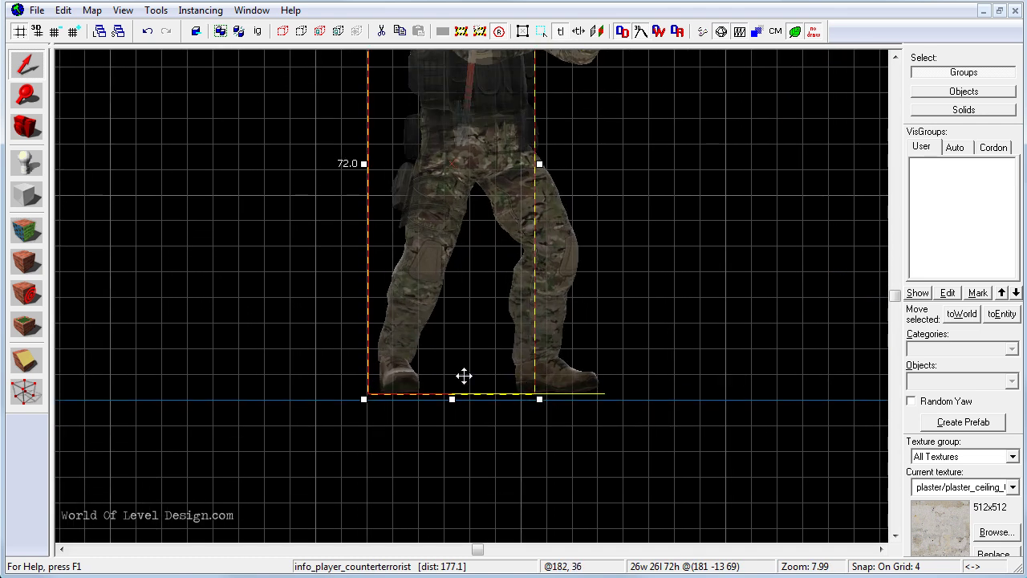
drag(467, 266, 471, 199)
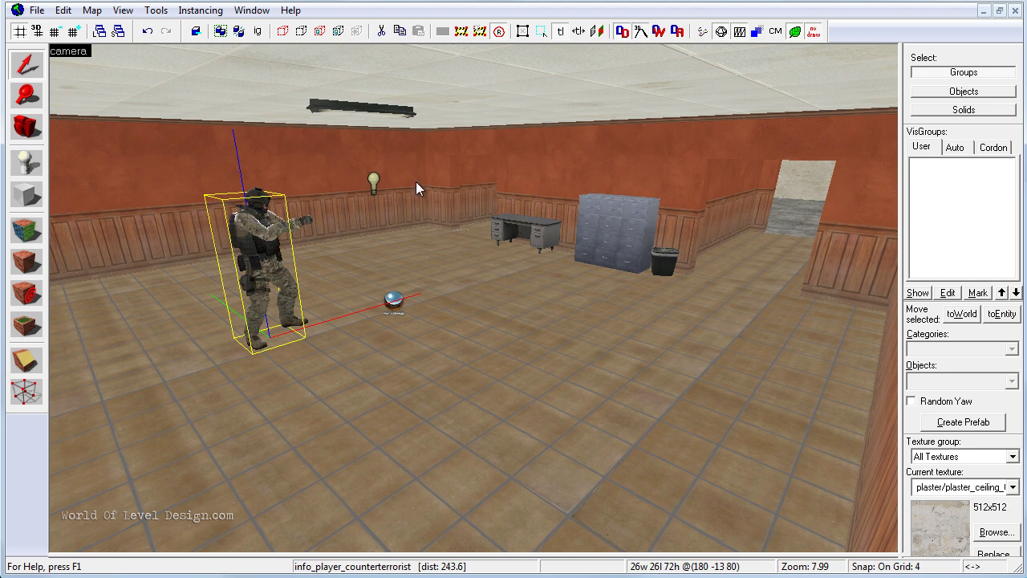
click(37, 11)
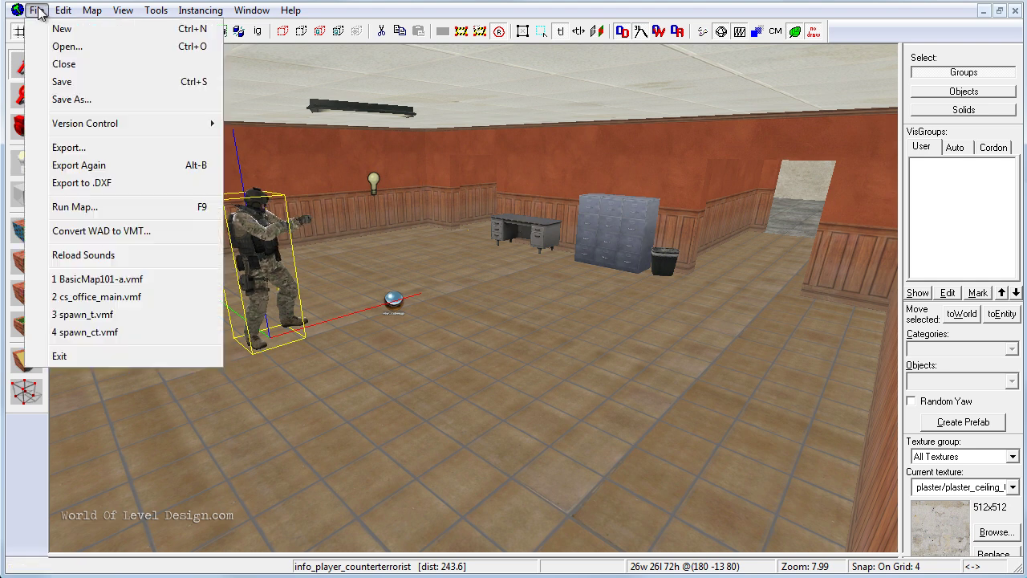
click(83, 102)
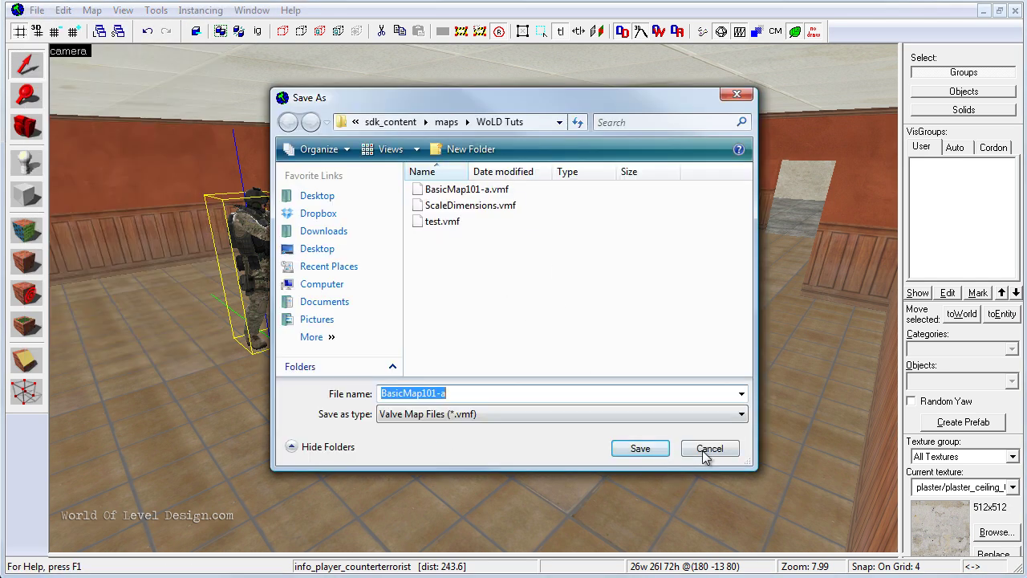
click(726, 456)
key(Escape)
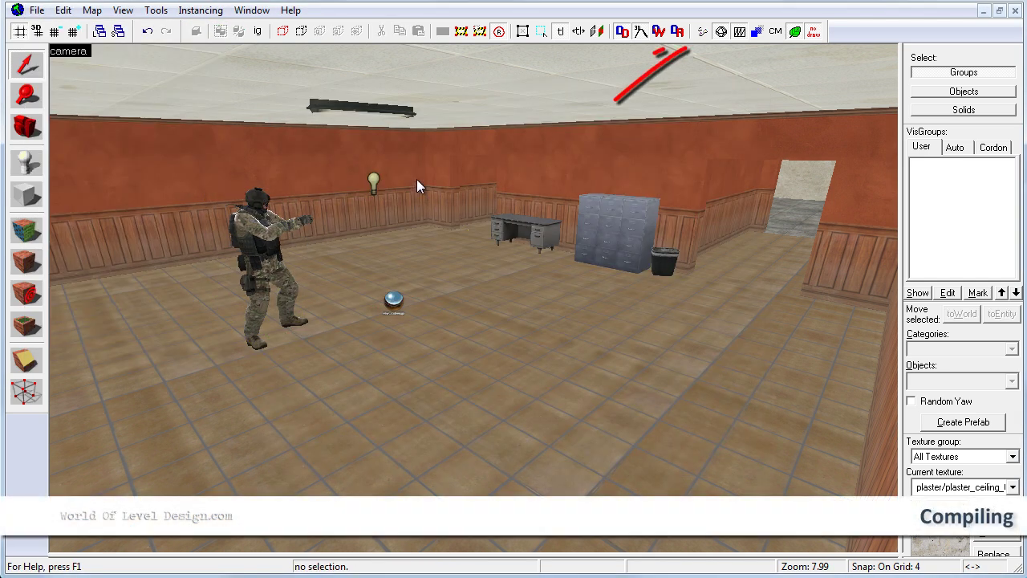
- Review the expert compile configurations, keep Run map - windowed selected, and return to the normal Run Map settings
click(700, 32)
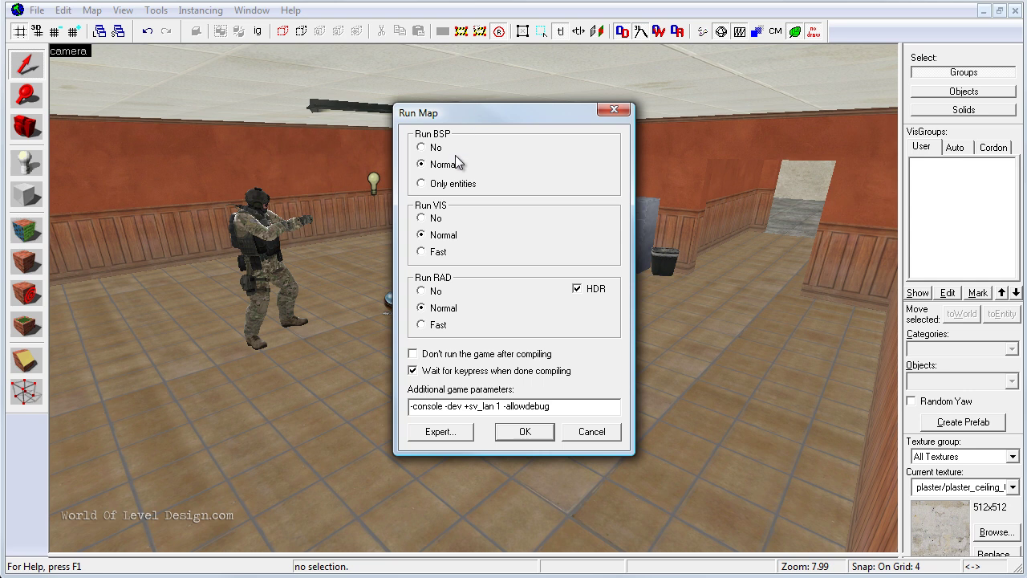
click(444, 432)
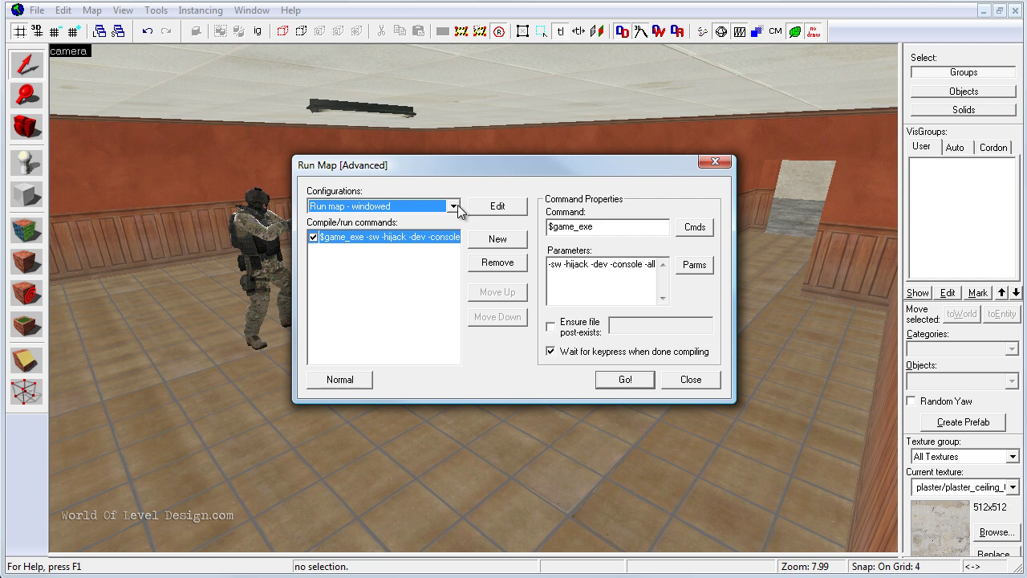
click(454, 205)
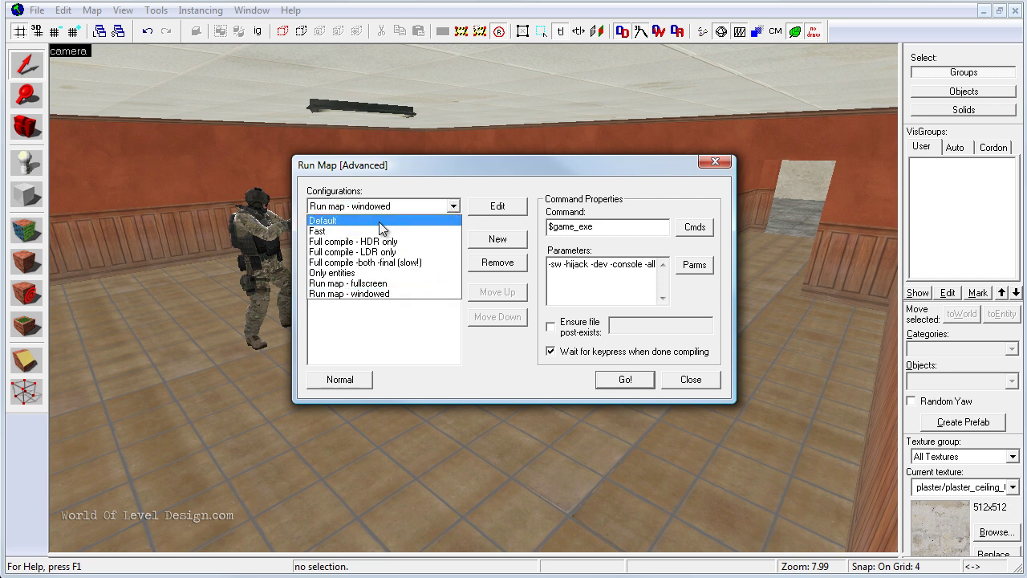
click(350, 293)
click(353, 380)
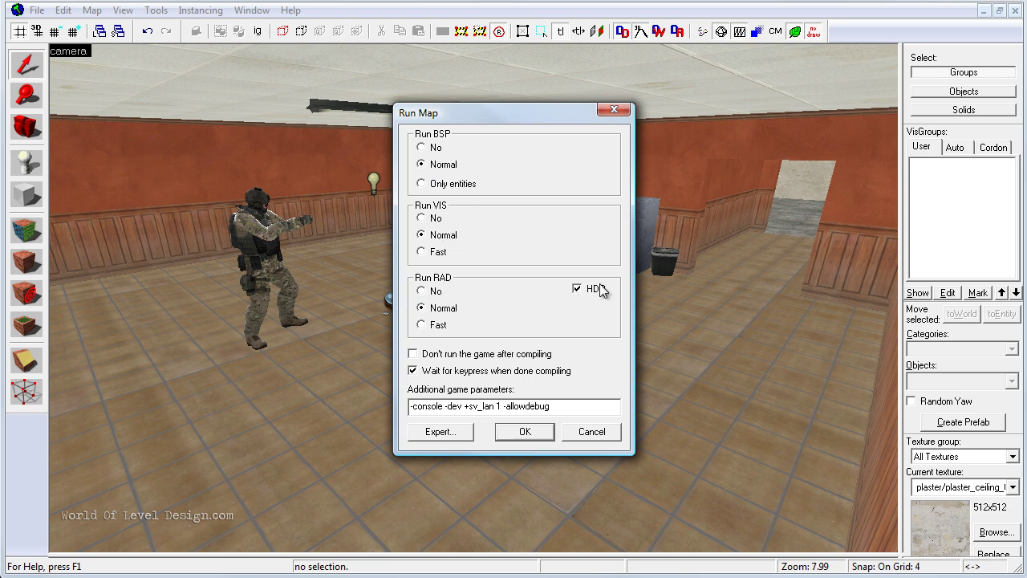
- Clear the additional game parameters and compile the map with Normal BSP, VIS and RAD, HDR on, waiting for a keypress when done
click(414, 371)
click(415, 370)
drag(565, 405, 398, 416)
key(BackSpace)
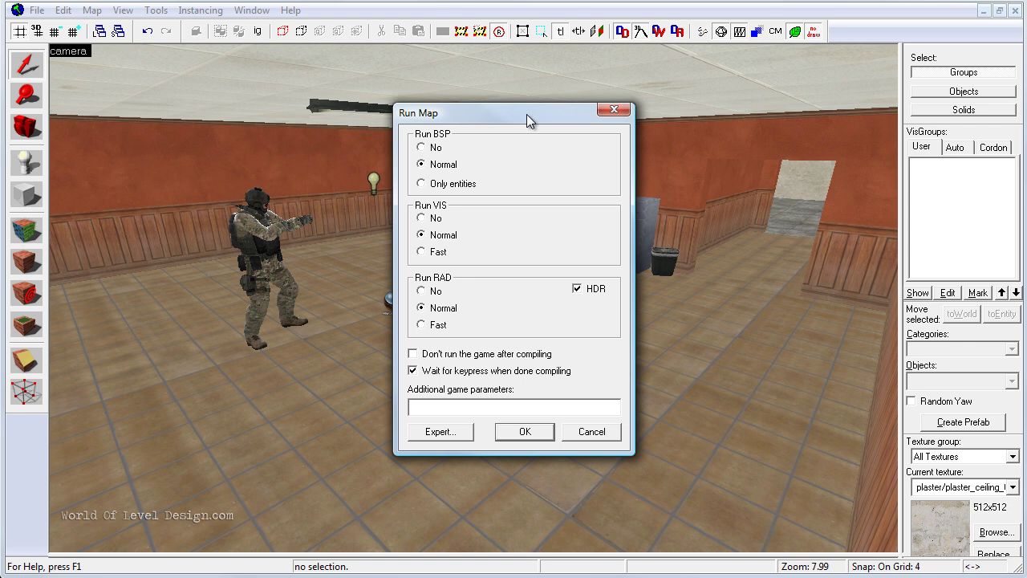
click(525, 432)
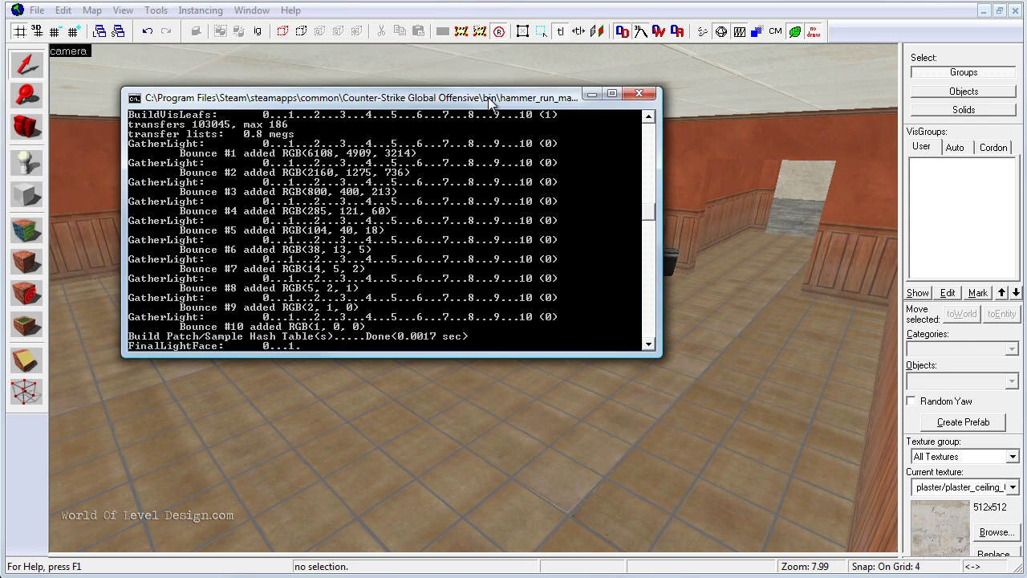
- Enlarge the compile console to examine its output, and close it
drag(491, 103, 502, 108)
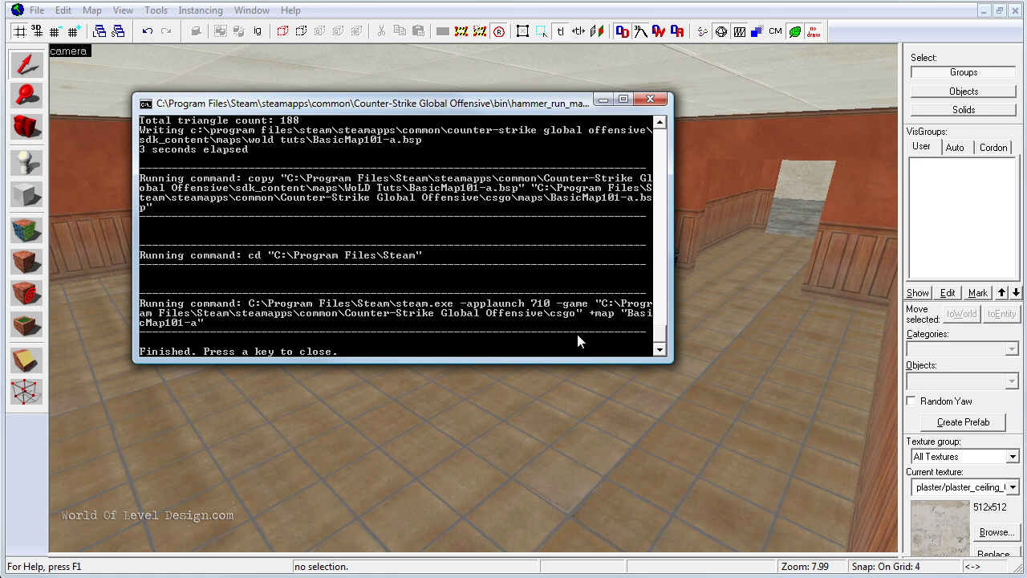
drag(634, 362, 673, 433)
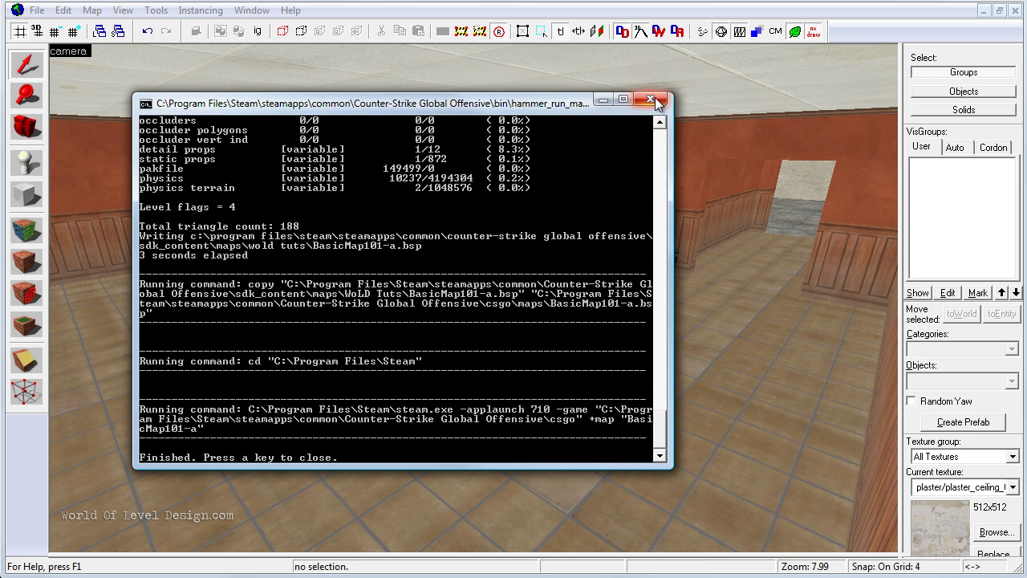
click(652, 99)
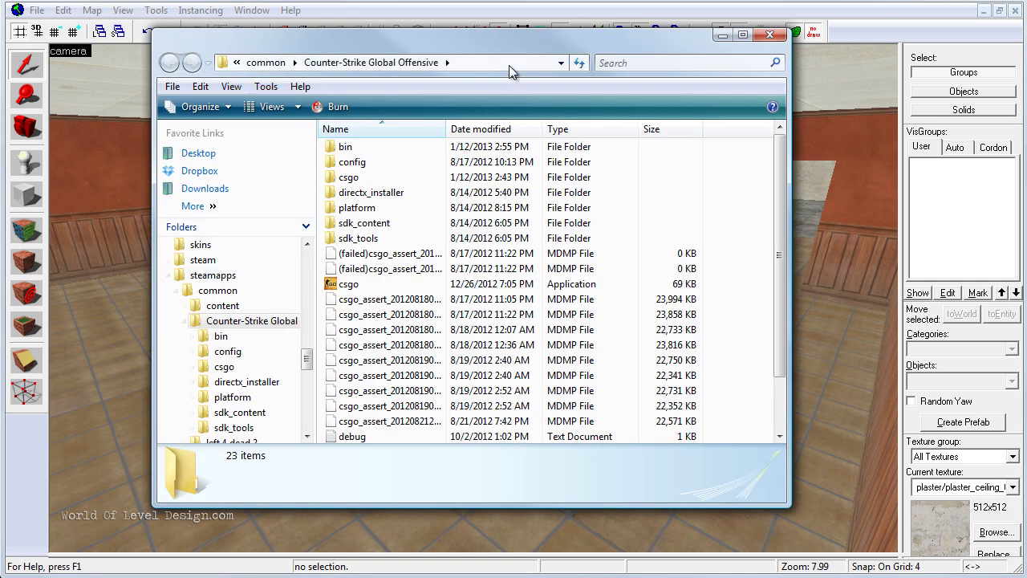
- Browse from the Counter-Strike Global Offensive folder to sdk_content\maps\WoLD Tuts and read through the basicmap101-a compile log
click(506, 62)
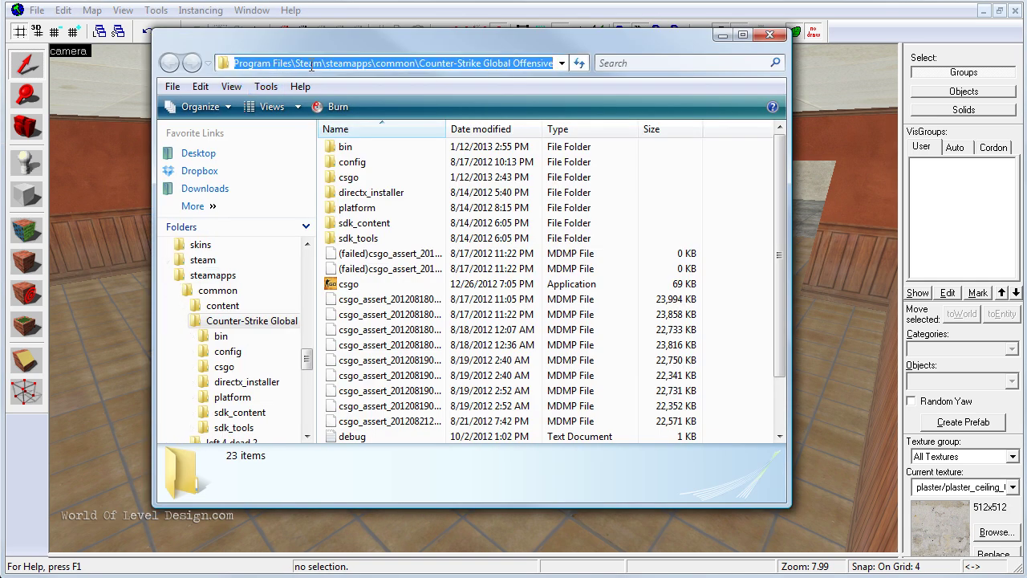
drag(436, 64, 554, 64)
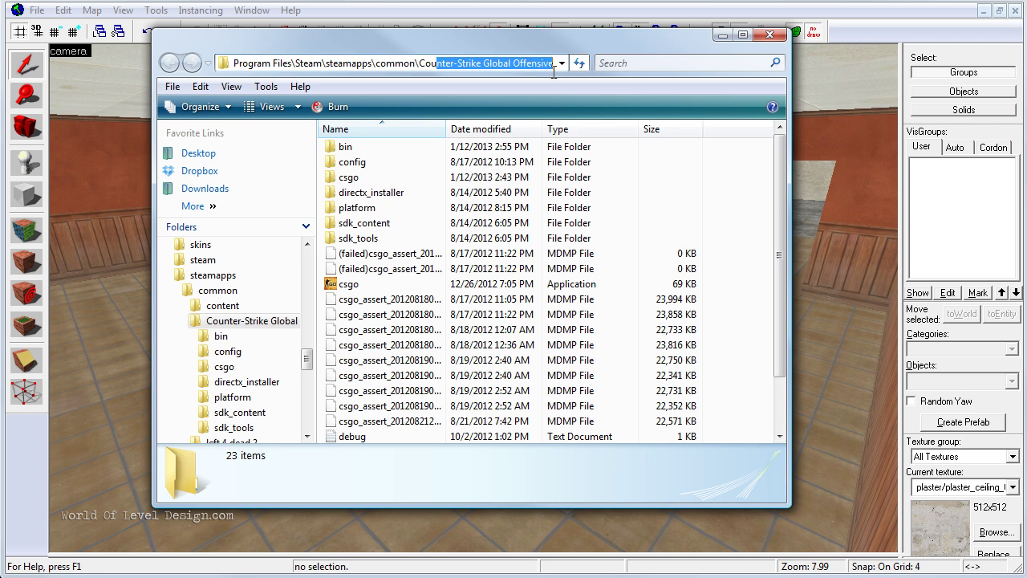
double_click(362, 224)
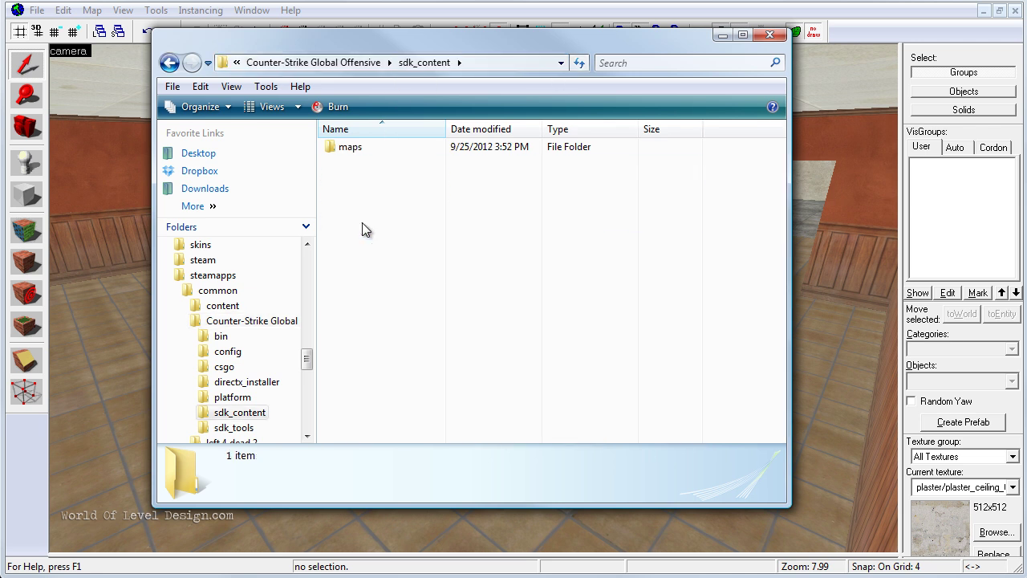
double_click(353, 149)
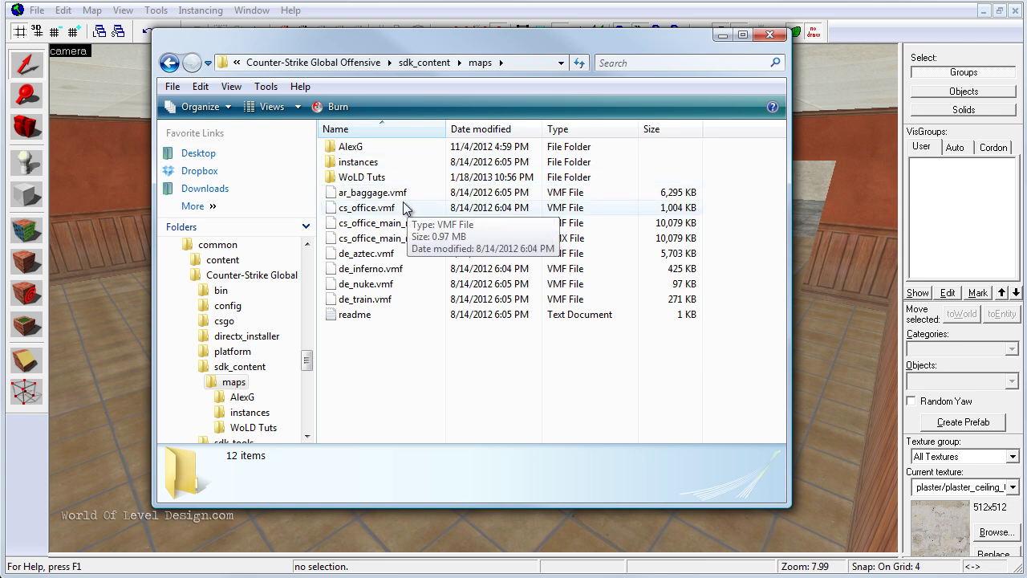
double_click(363, 177)
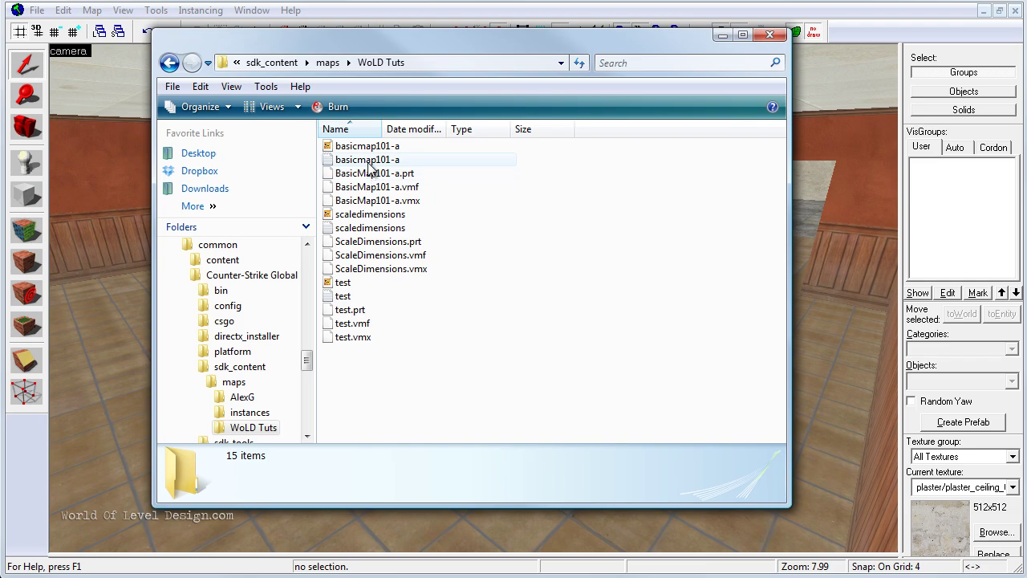
double_click(334, 166)
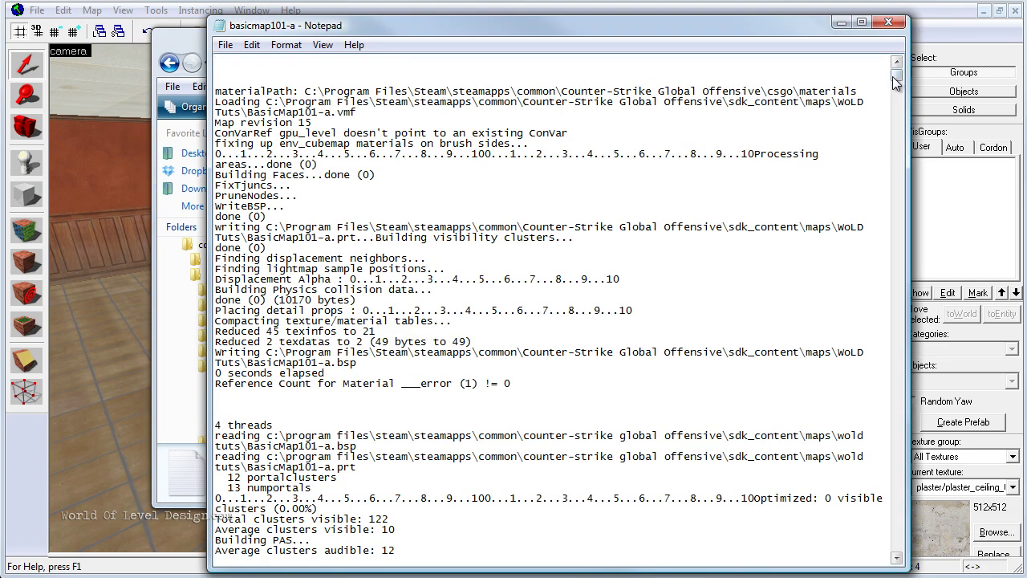
drag(897, 77, 899, 481)
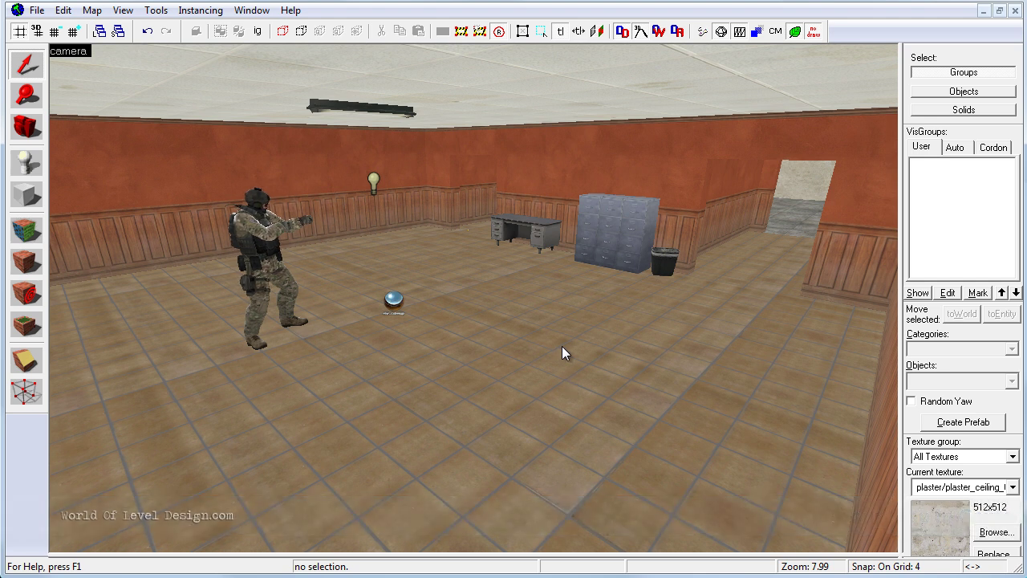
- Launch the compiled map in the game using the expert configuration Run map - windowed
click(705, 31)
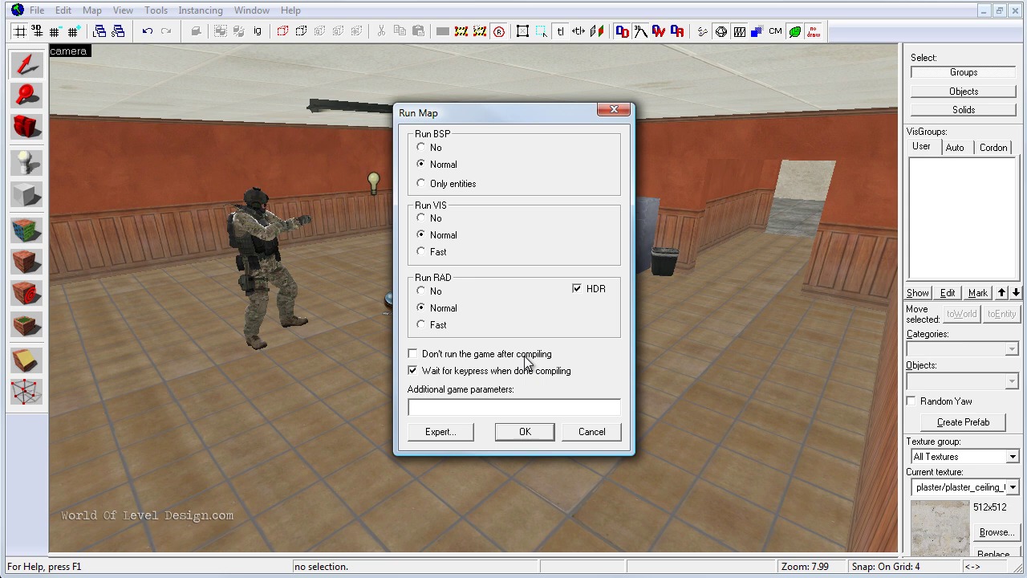
click(455, 435)
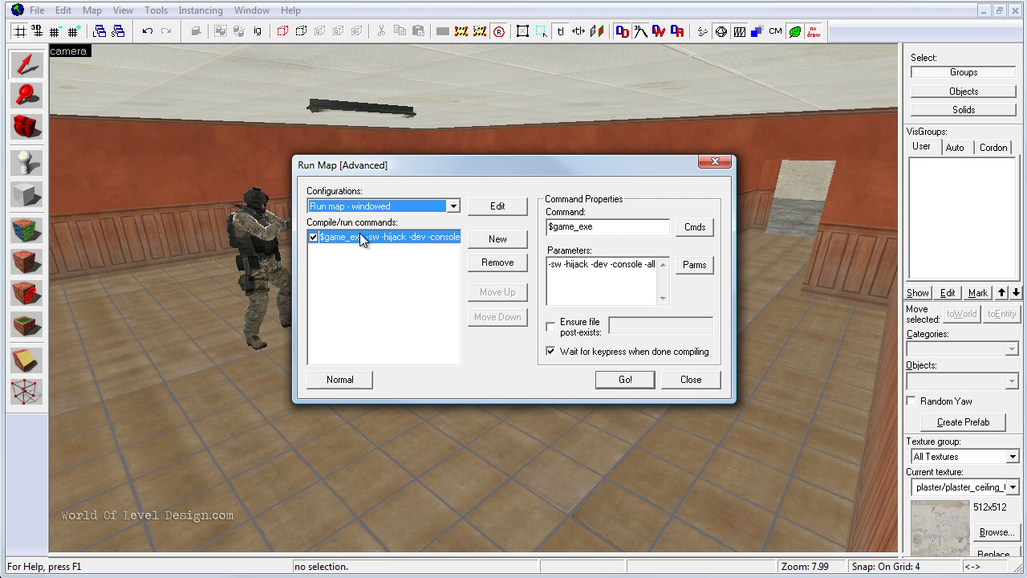
click(358, 206)
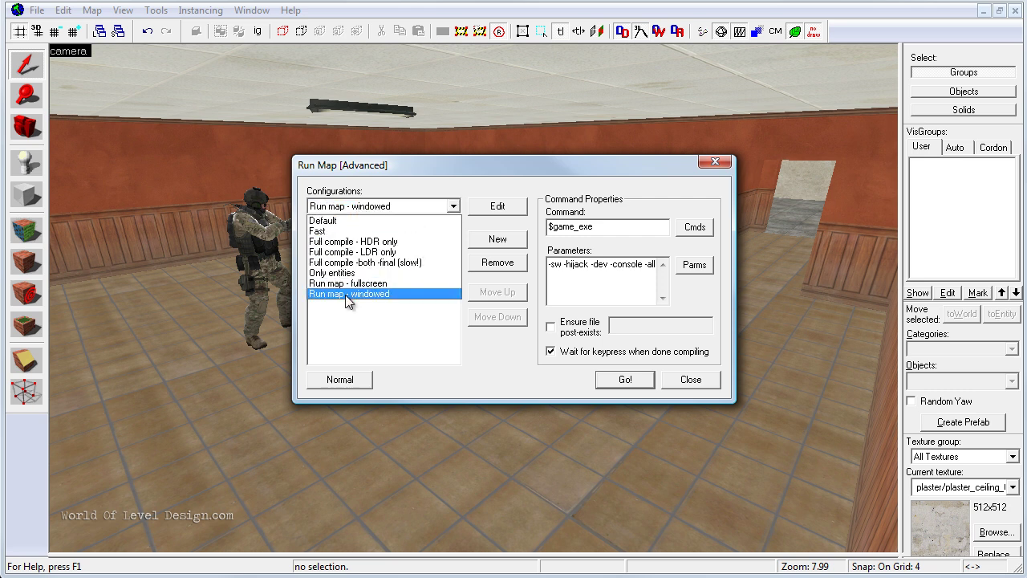
click(360, 293)
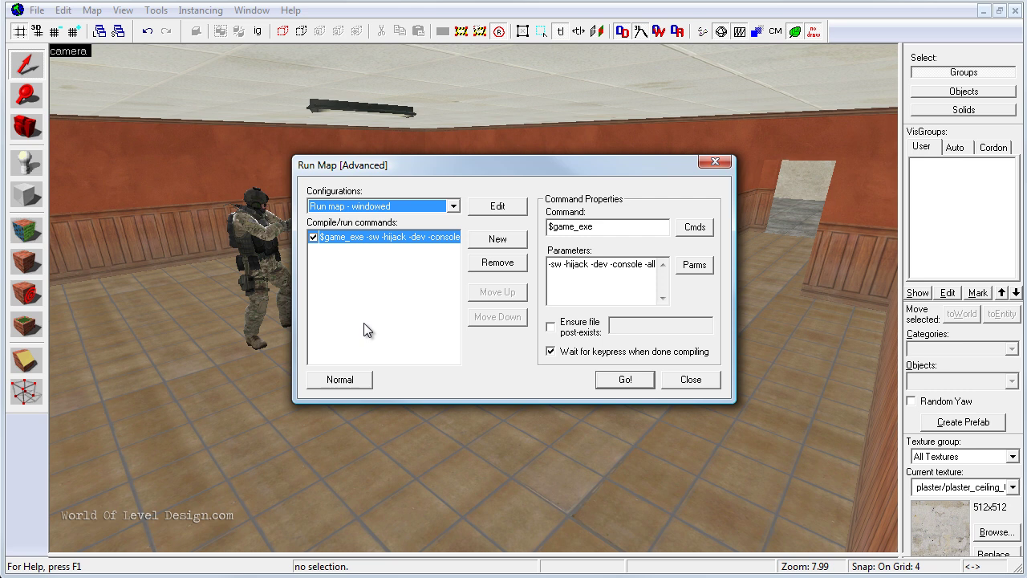
click(625, 380)
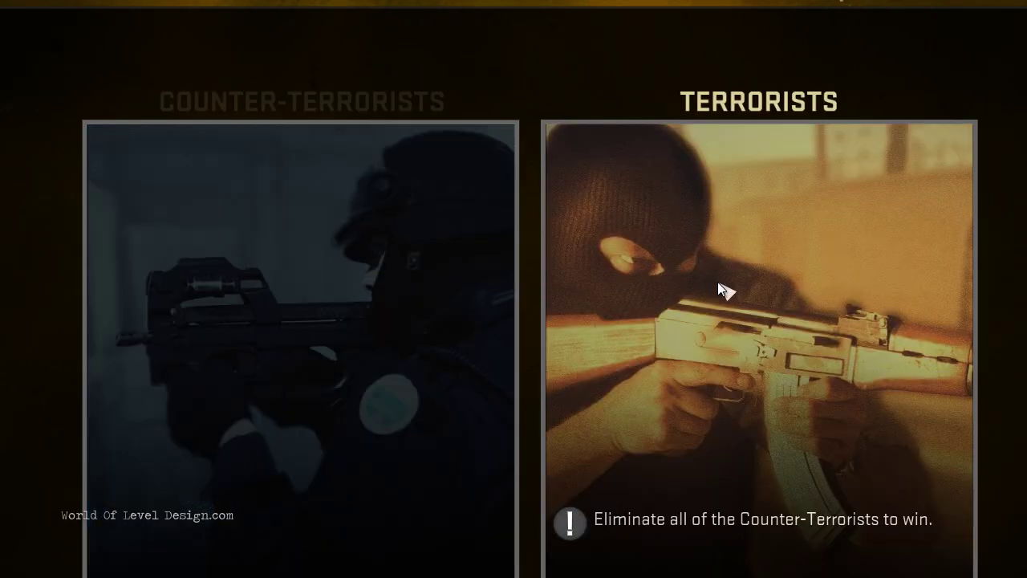
- Join the Terrorists team and shoot the counter-terrorist bot coming in from the orange room
click(729, 326)
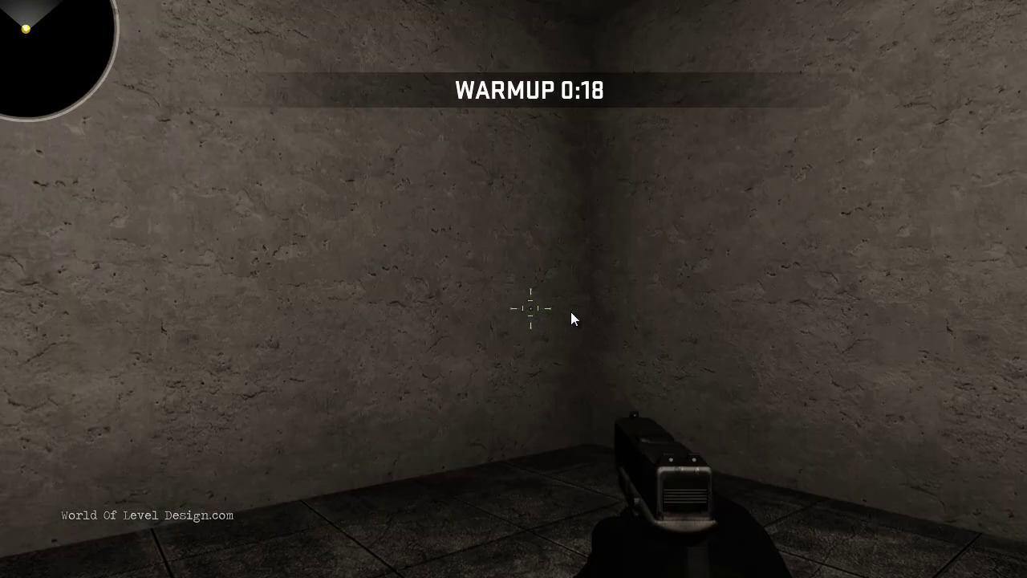
key(s)
key(d)
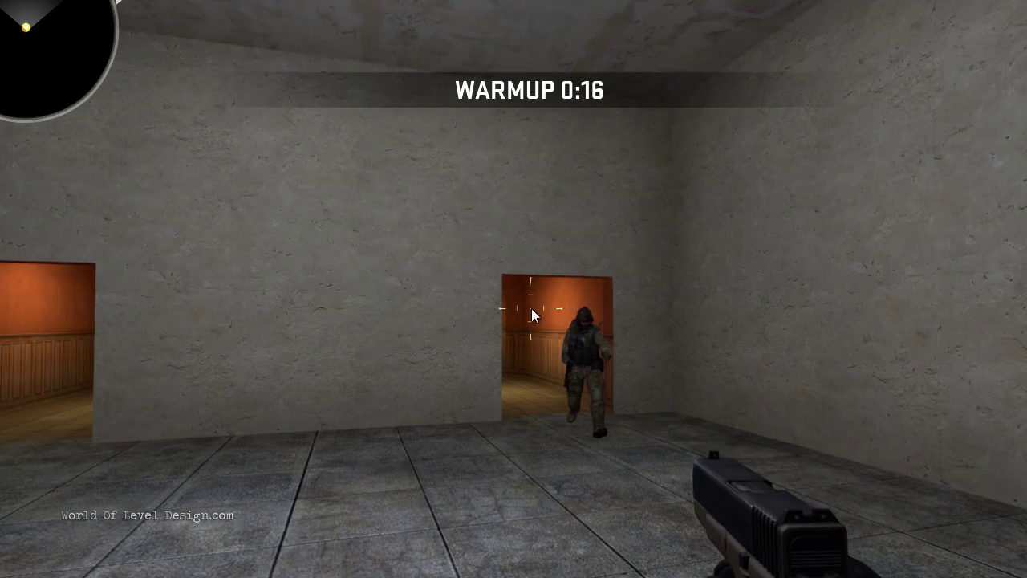
click(531, 308)
click(531, 309)
key(s)
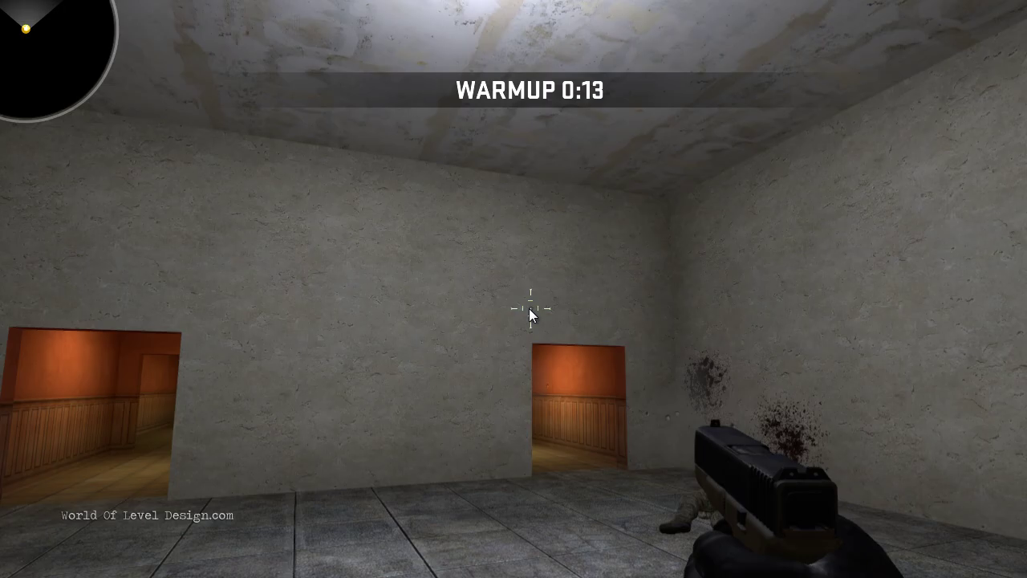
- Walk around the grey stone room to test the map and shoot the next counter-terrorist bot in the doorway
key(w)
key(d)
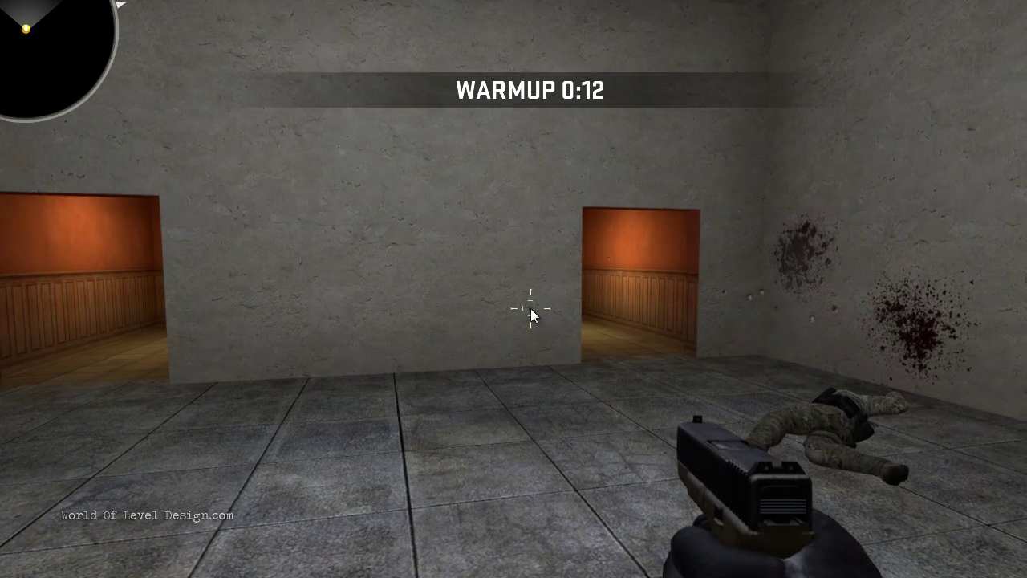
key(s)
key(w)
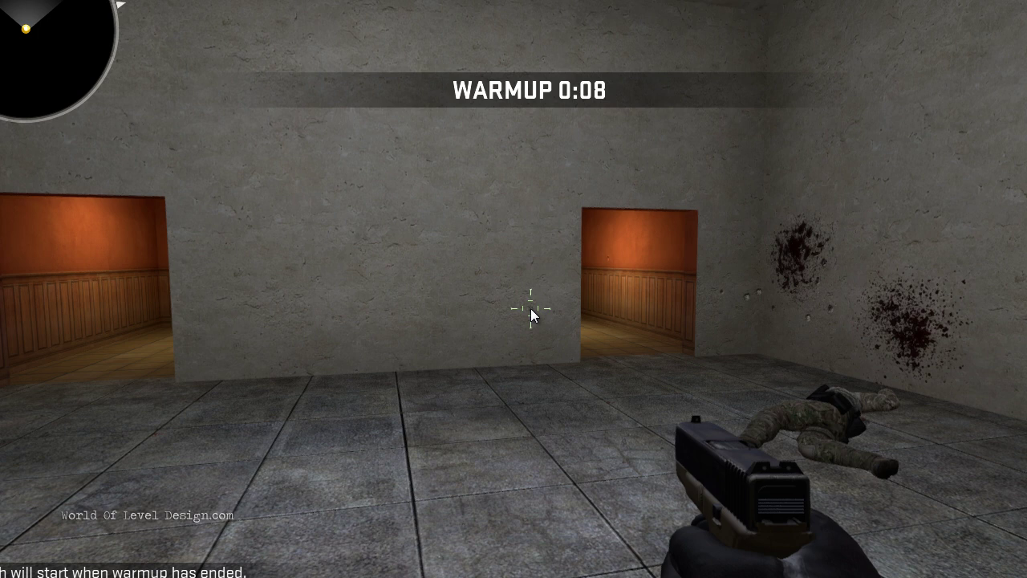
key(s)
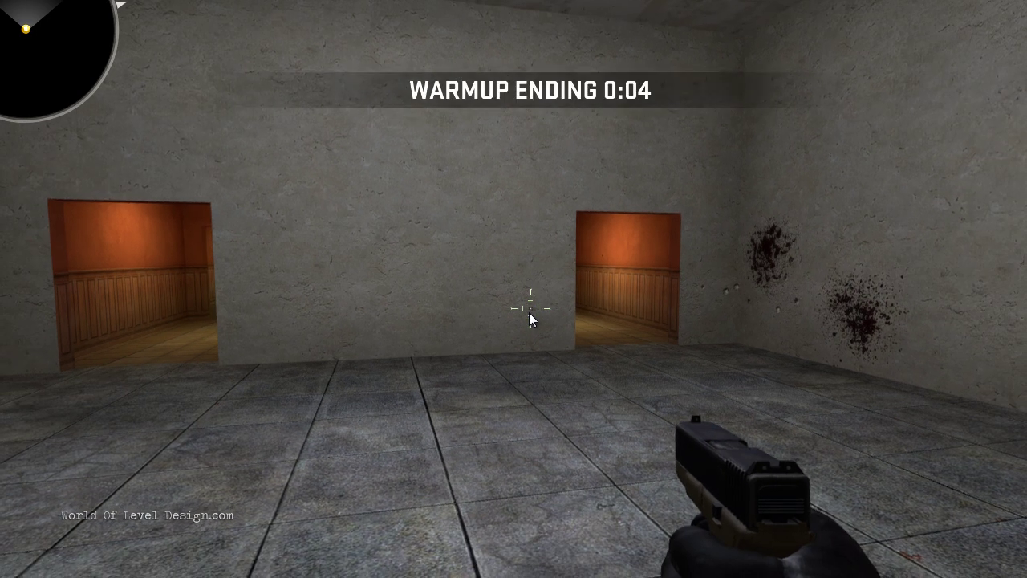
key(w)
key(a)
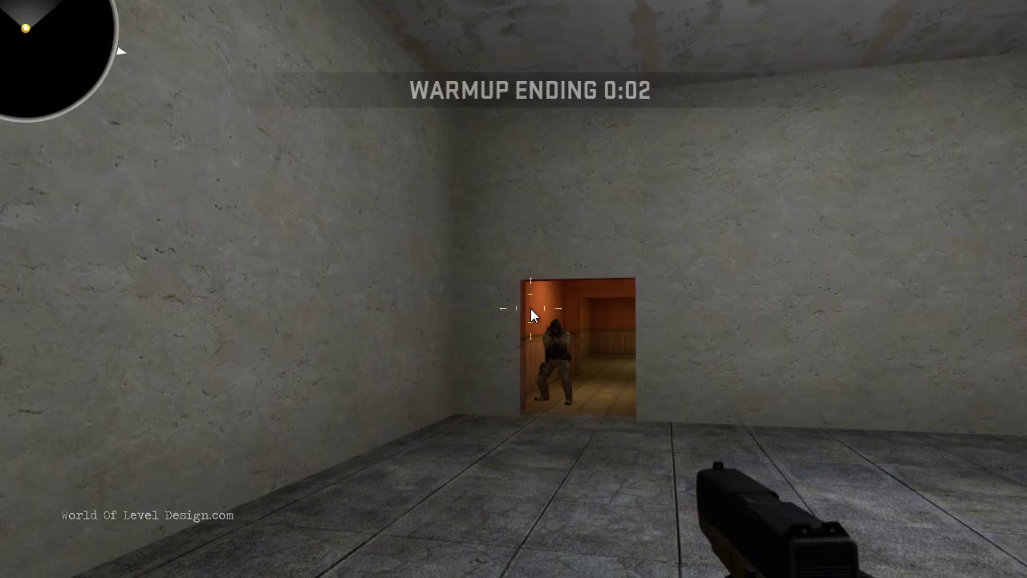
click(531, 308)
key(w)
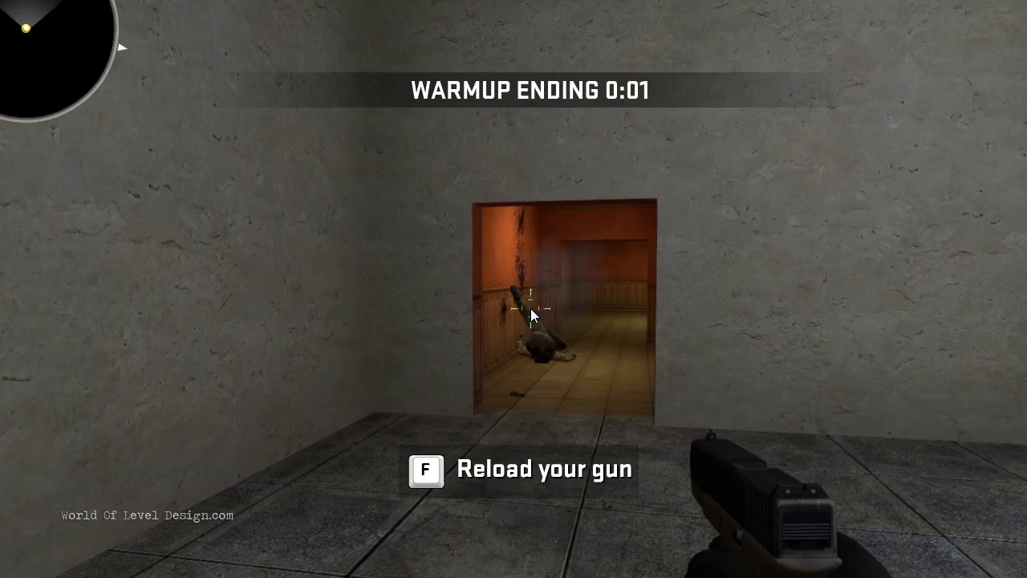
- Back away from the doorway and quit the game with the console command exit
key(d)
key(s)
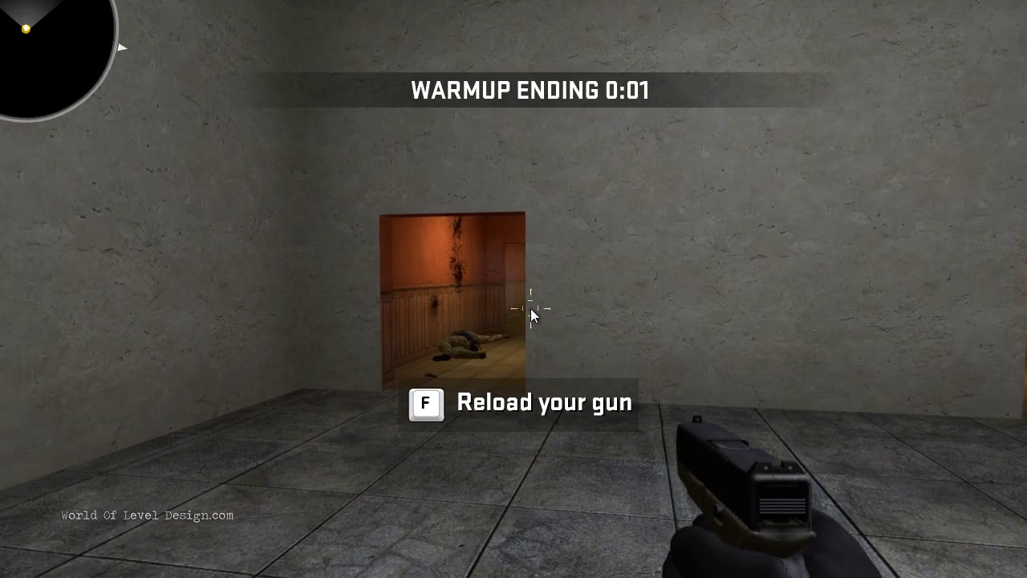
key(s)
key(d)
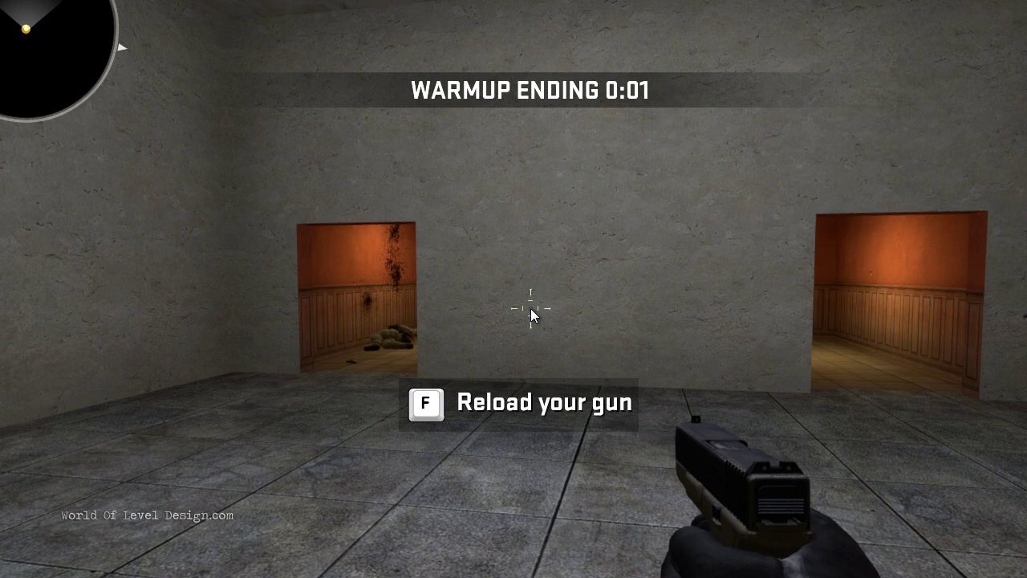
key(grave)
text(exi)
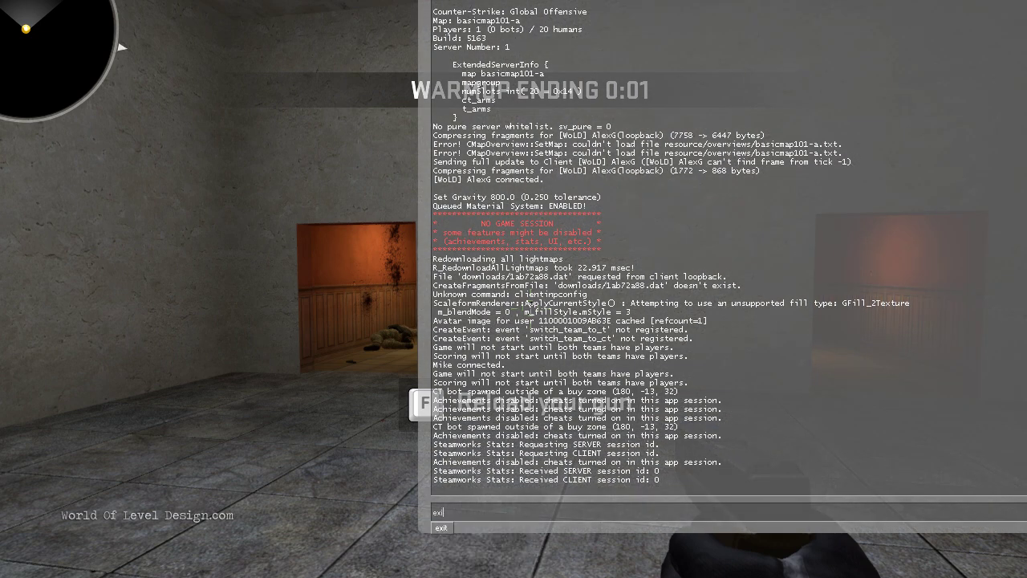
text(t)
key(Return)
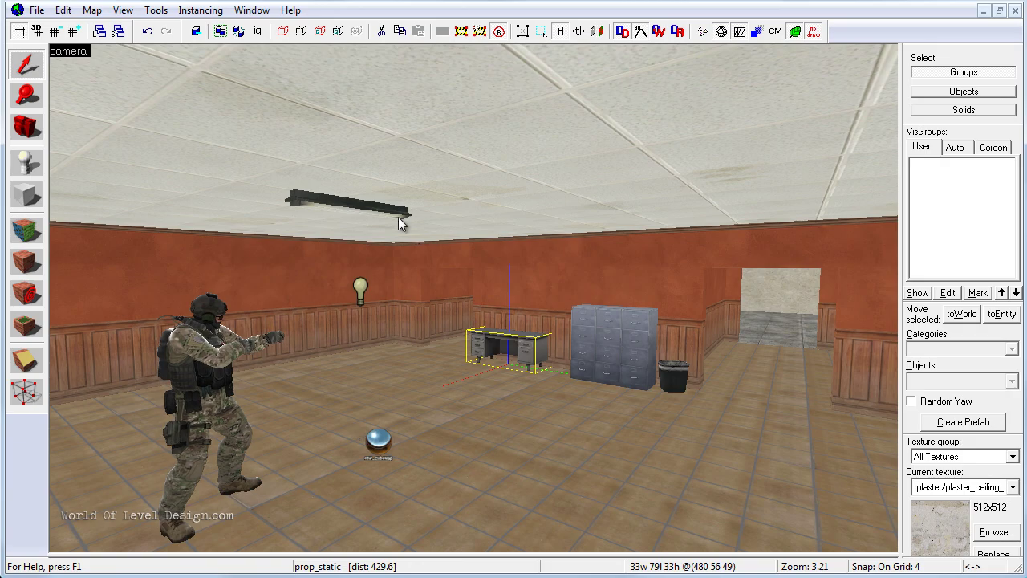
- Examine the launch parameters of the Run map - windowed configuration and return to the normal Run Map settings
click(702, 31)
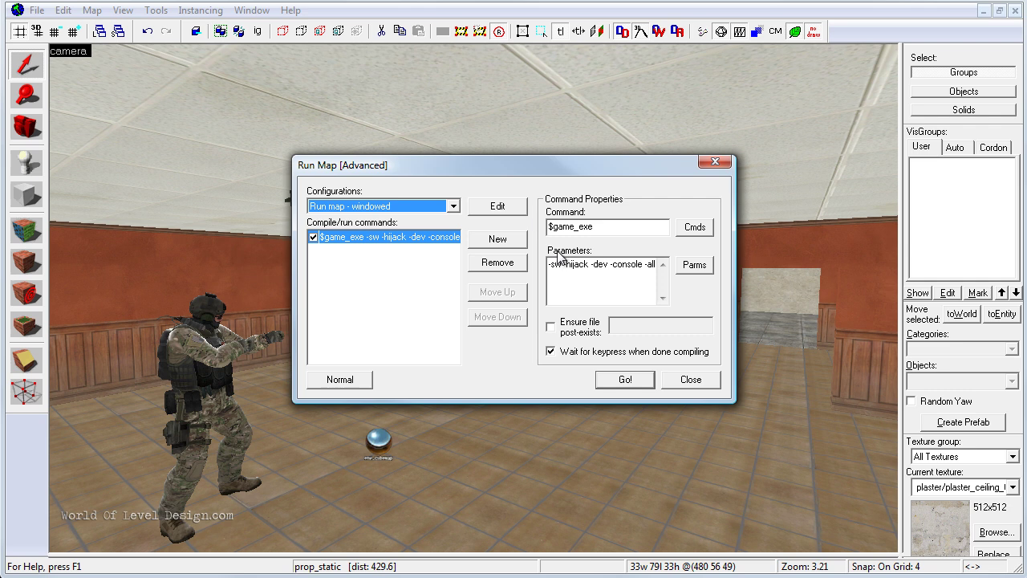
drag(552, 264, 648, 270)
click(360, 380)
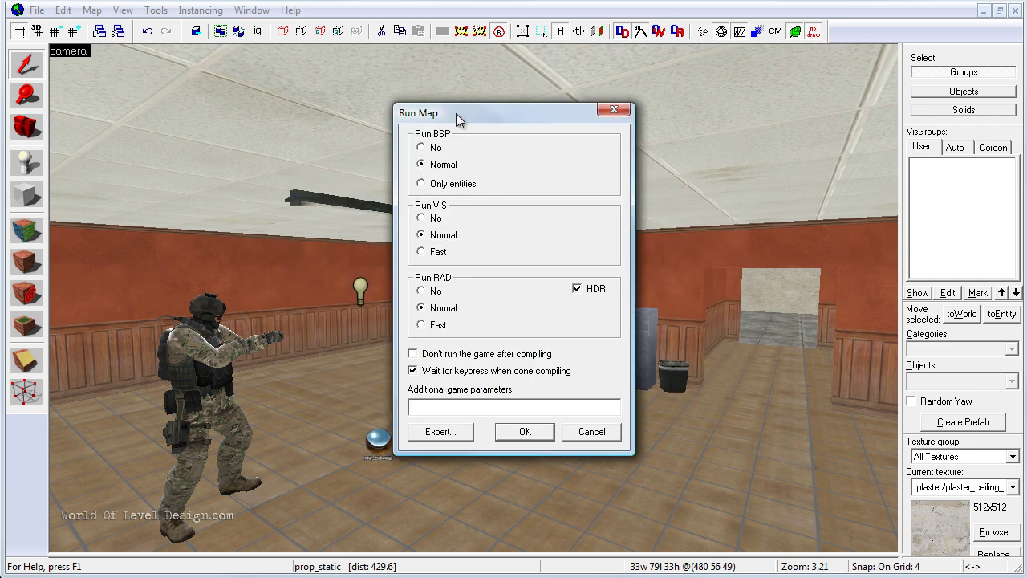
- Re-examine the launch parameters in the expert Run Map settings and close the dialog
click(430, 407)
click(452, 432)
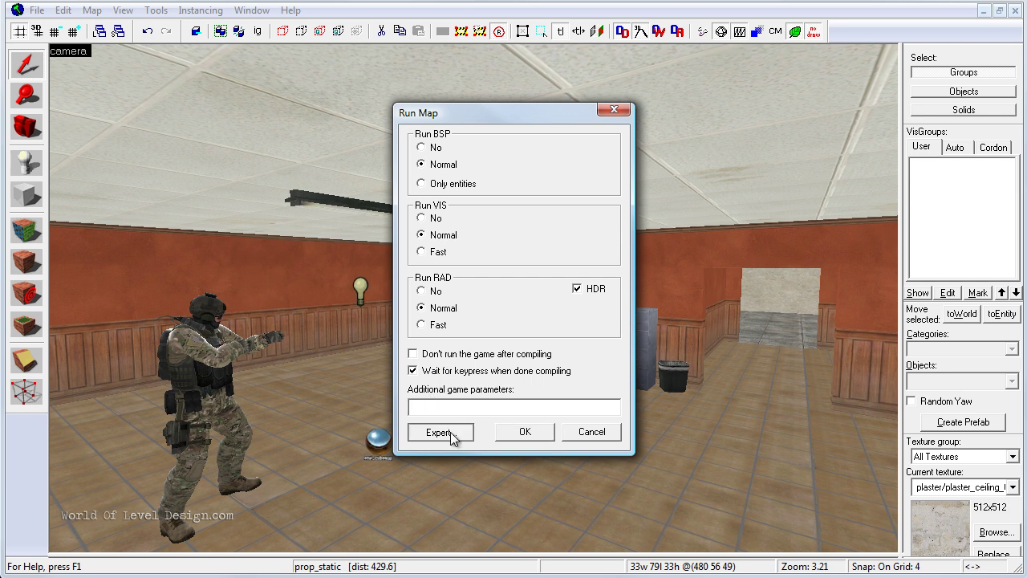
drag(550, 265, 666, 270)
click(612, 265)
drag(580, 271, 532, 266)
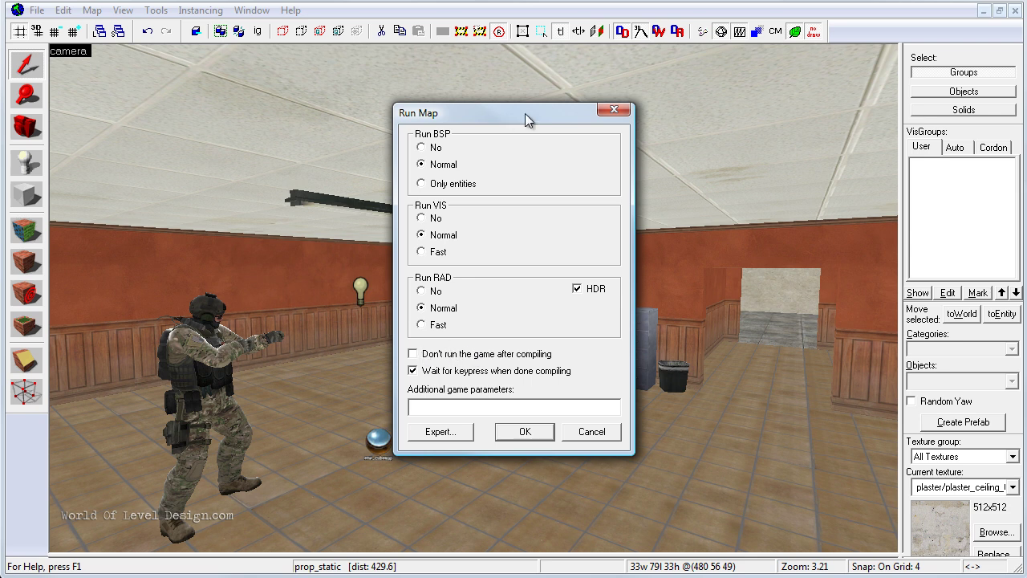
click(614, 113)
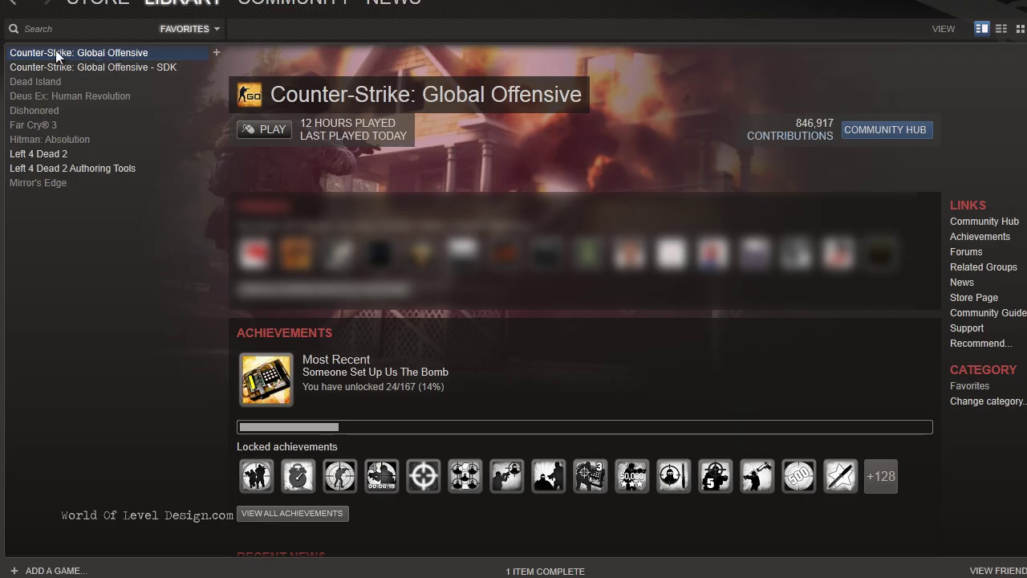
- Switch to the Steam library and confirm the Counter-Strike: Global Offensive launch options as -console -sw -w 1280 -h 720 +sv_cheats 1
right_click(97, 57)
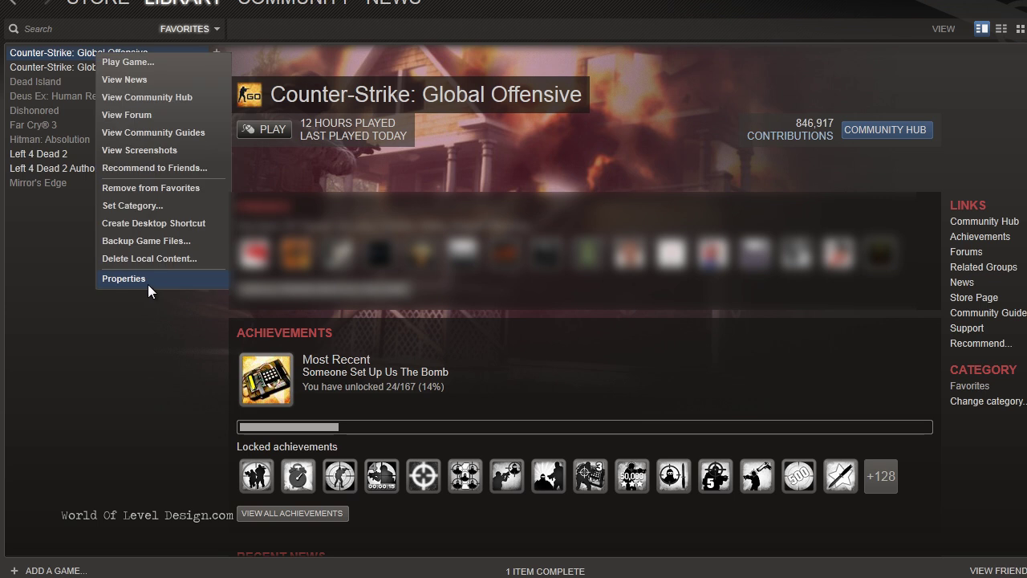
click(146, 280)
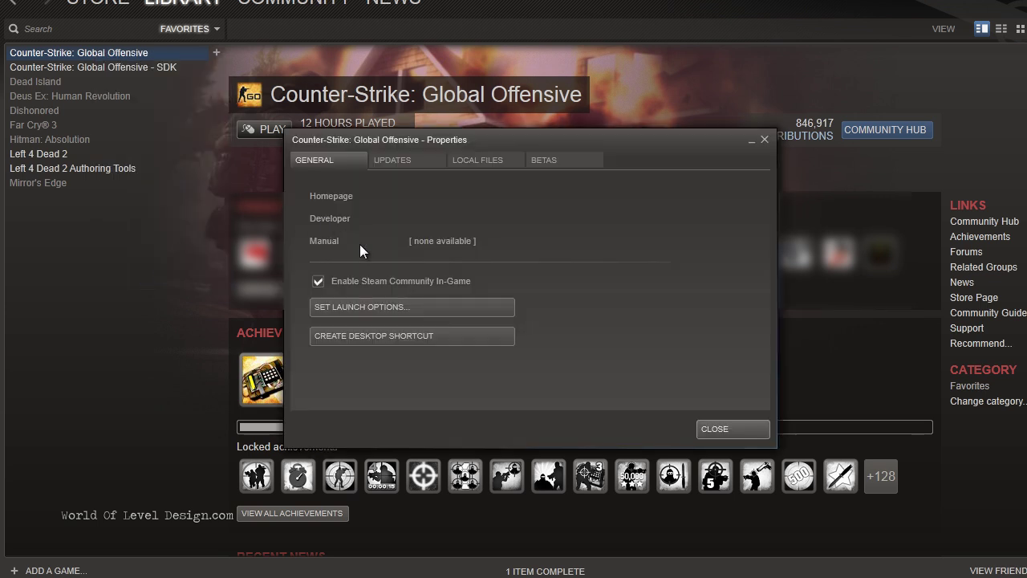
click(352, 310)
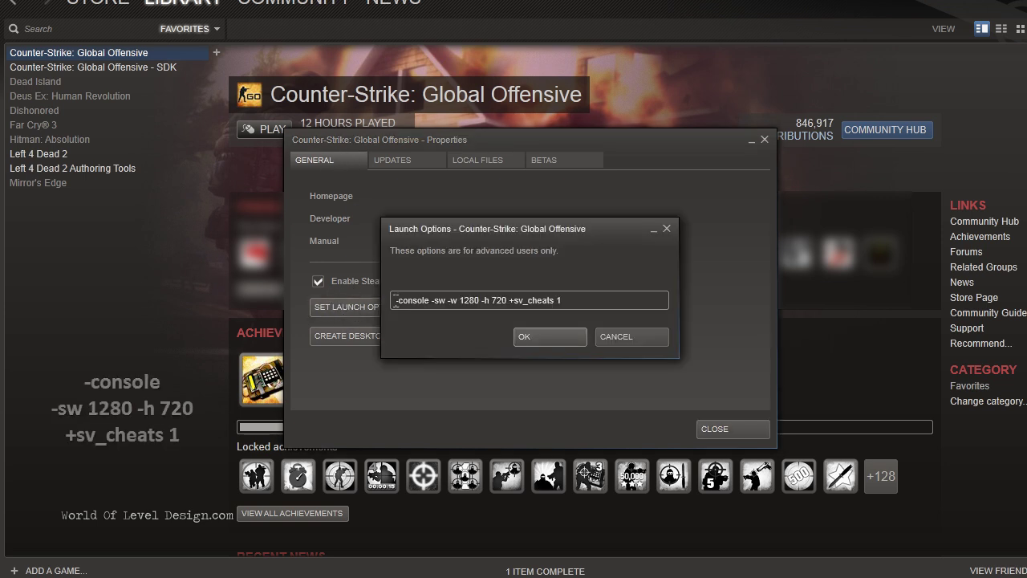
drag(432, 300, 610, 298)
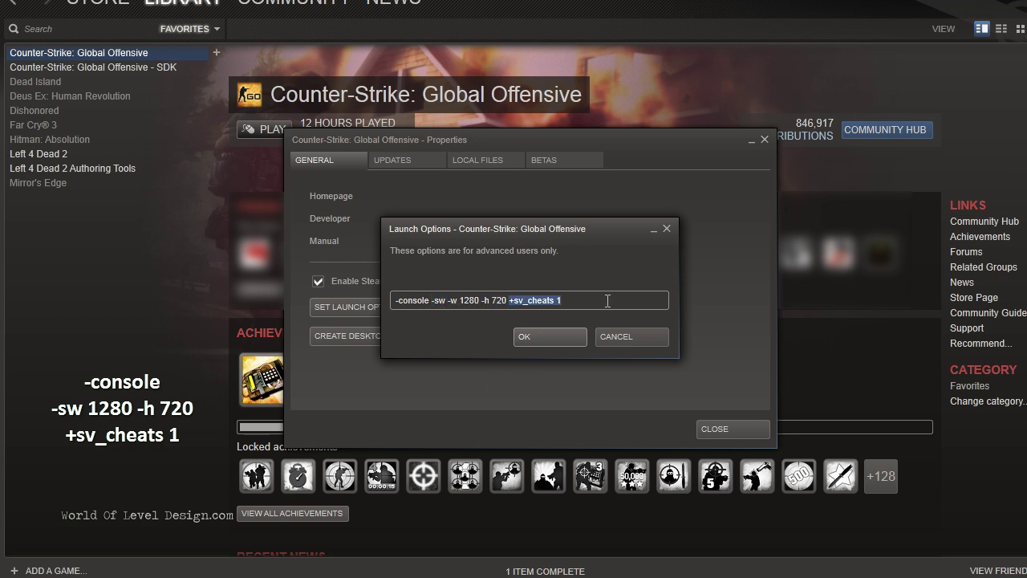
click(604, 300)
click(539, 338)
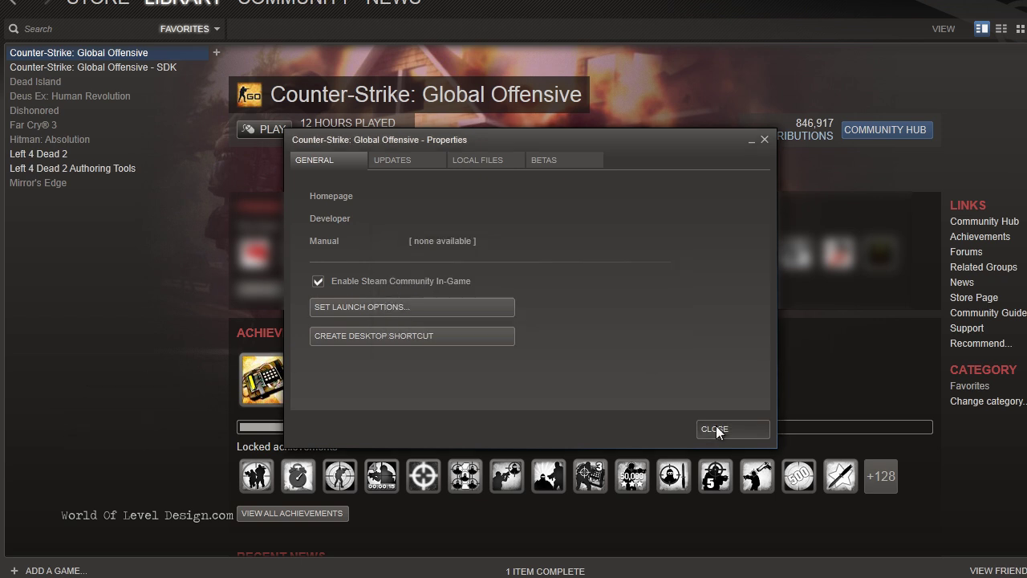
click(719, 430)
- Launch Counter-Strike: Global Offensive and load the map with the console command map BasicMap101-a
click(256, 130)
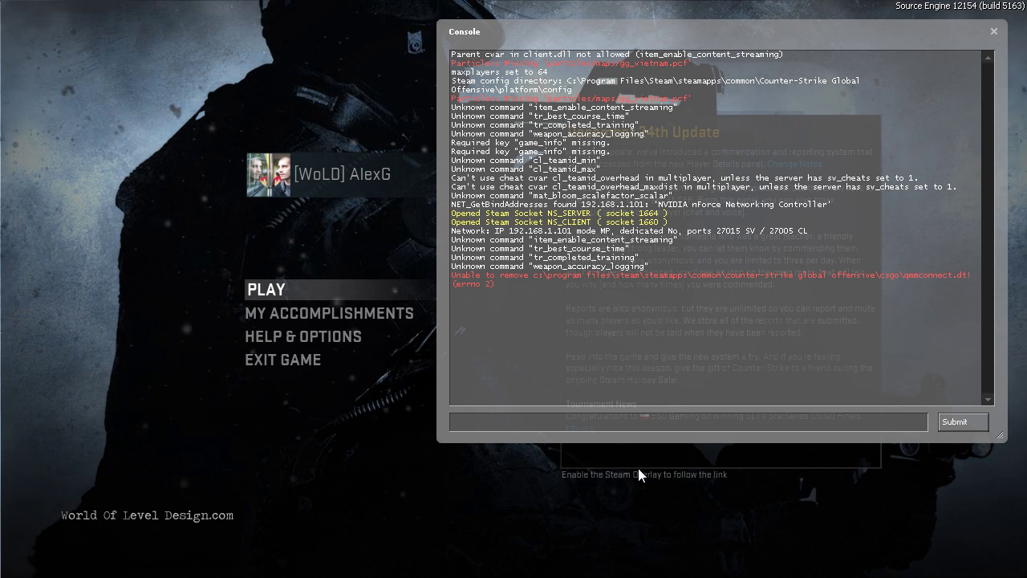
text(map)
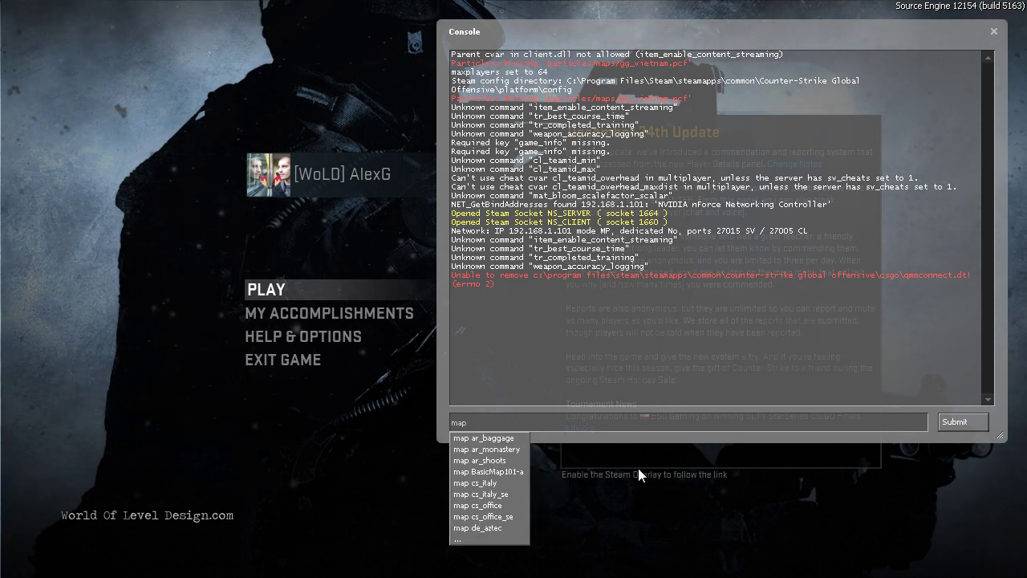
text( BasicMap101-a)
click(484, 437)
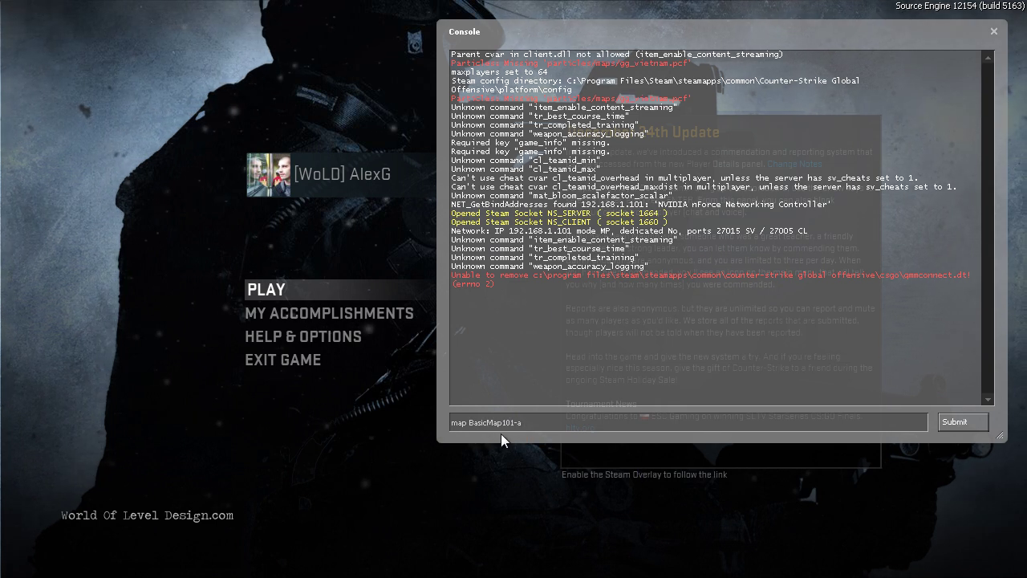
key(Return)
- Join the Counter-Terrorists team and shoot the terrorist bot coming through the doorway beside the desk
click(373, 294)
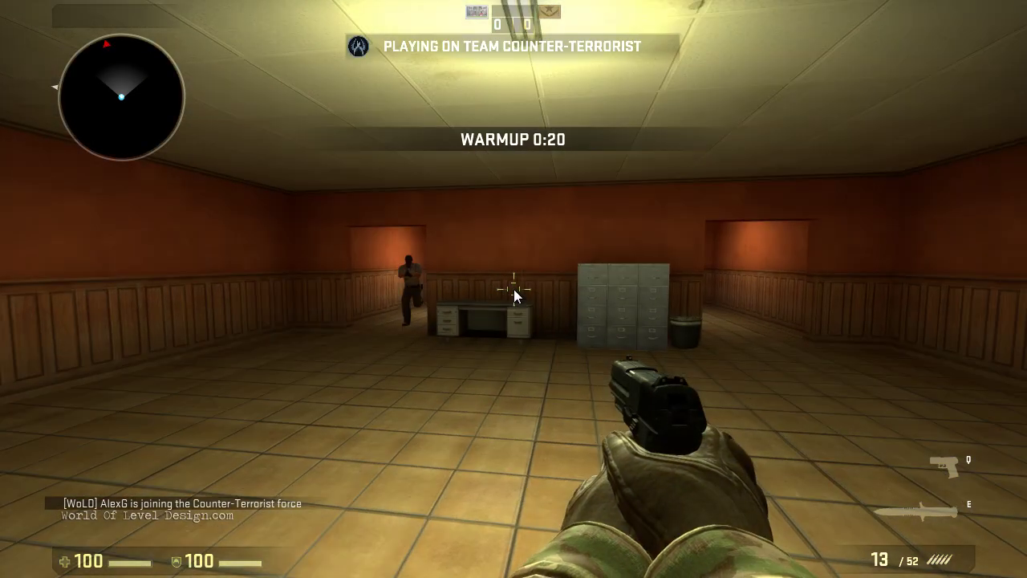
click(514, 289)
click(514, 289)
click(513, 289)
click(513, 289)
click(514, 289)
click(514, 289)
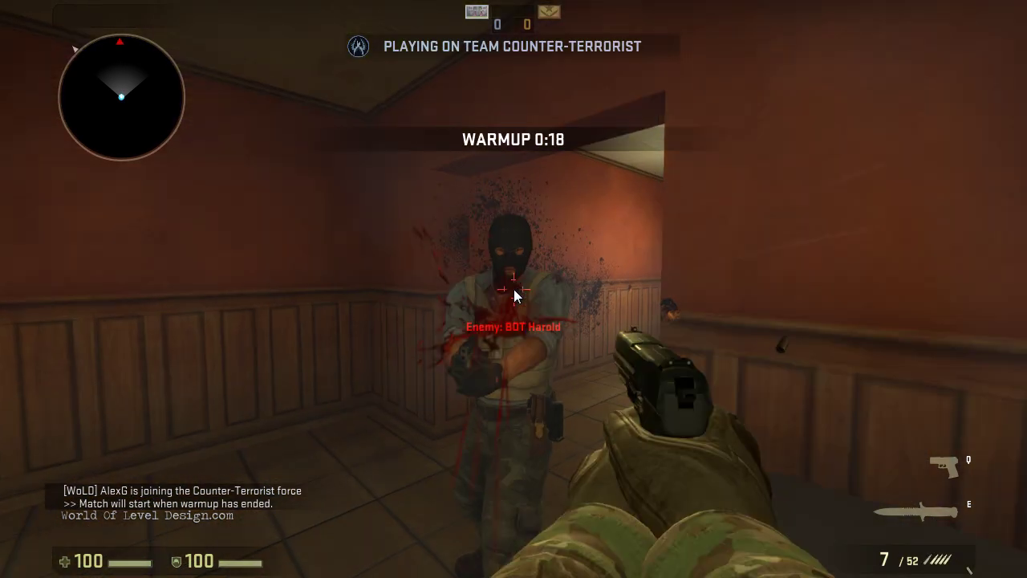
click(514, 291)
click(515, 291)
click(515, 291)
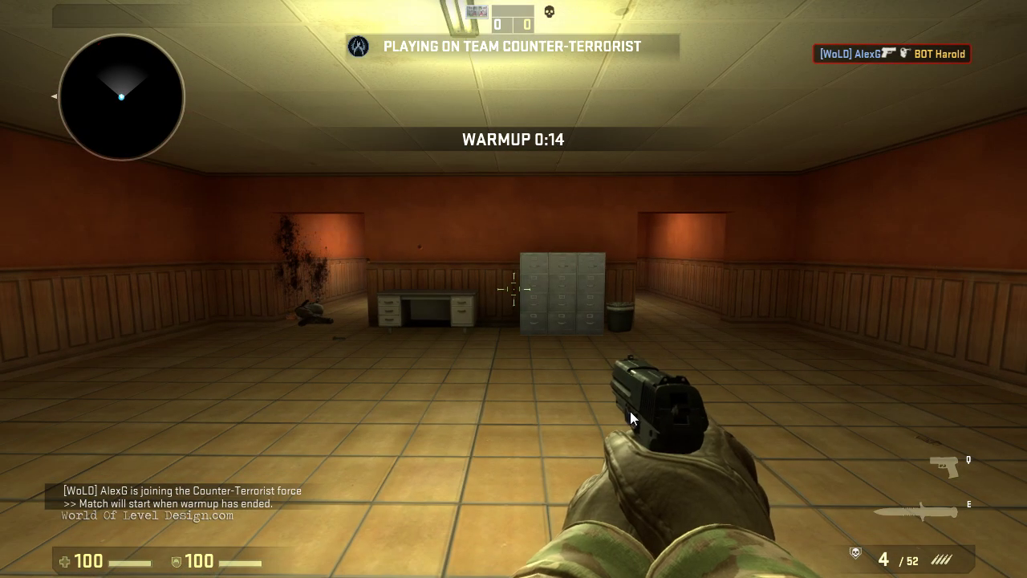
- Quit the game with the console command exit
key(grave)
text(exit)
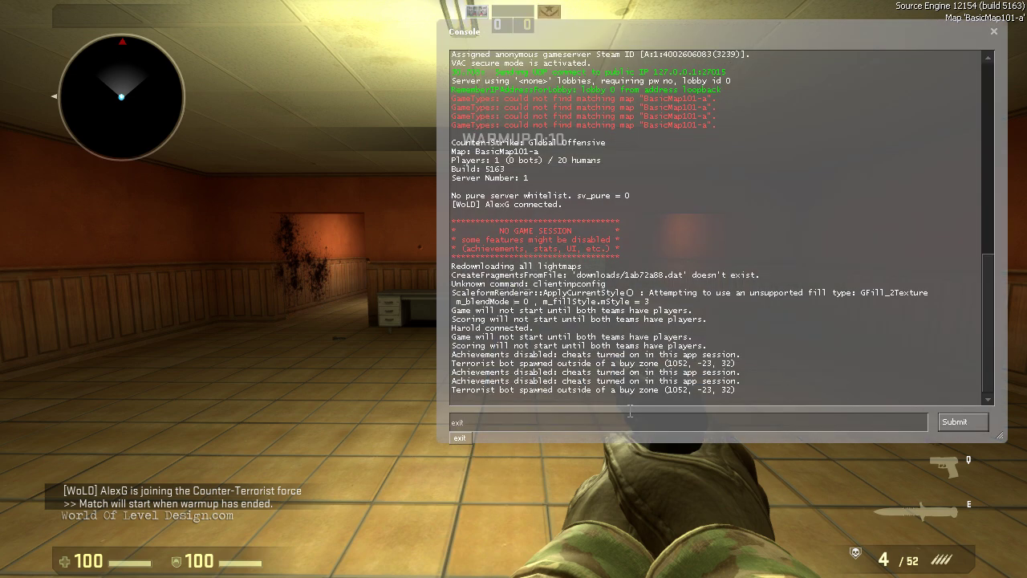
key(Return)
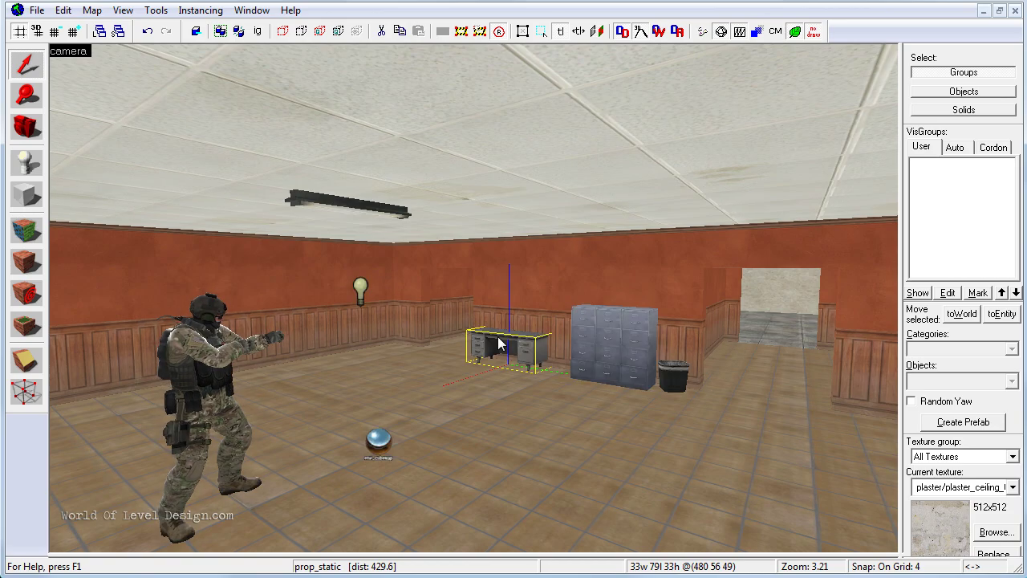
- Compile and run the map from Hammer, and close the finished compile process window
click(488, 384)
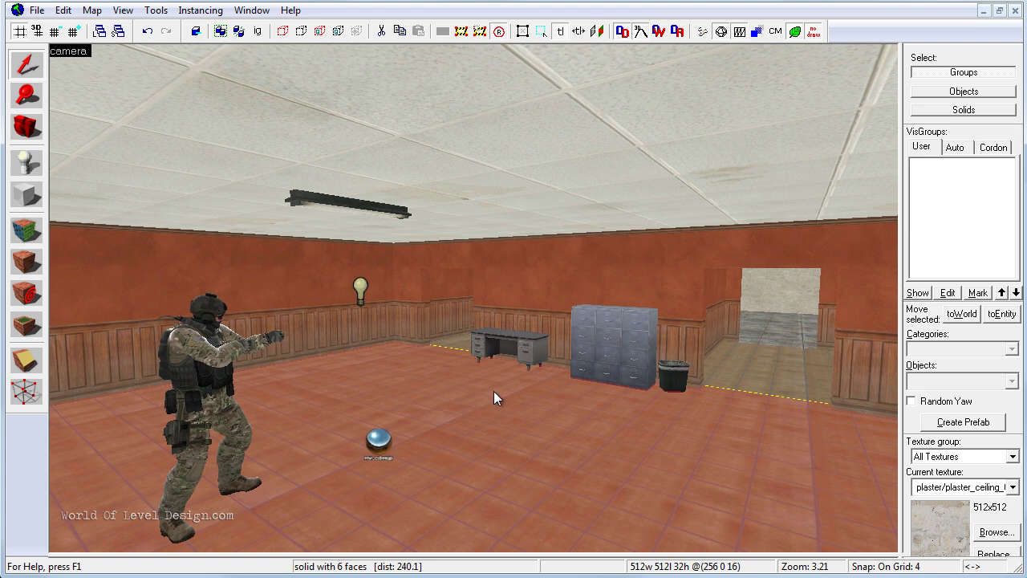
click(703, 31)
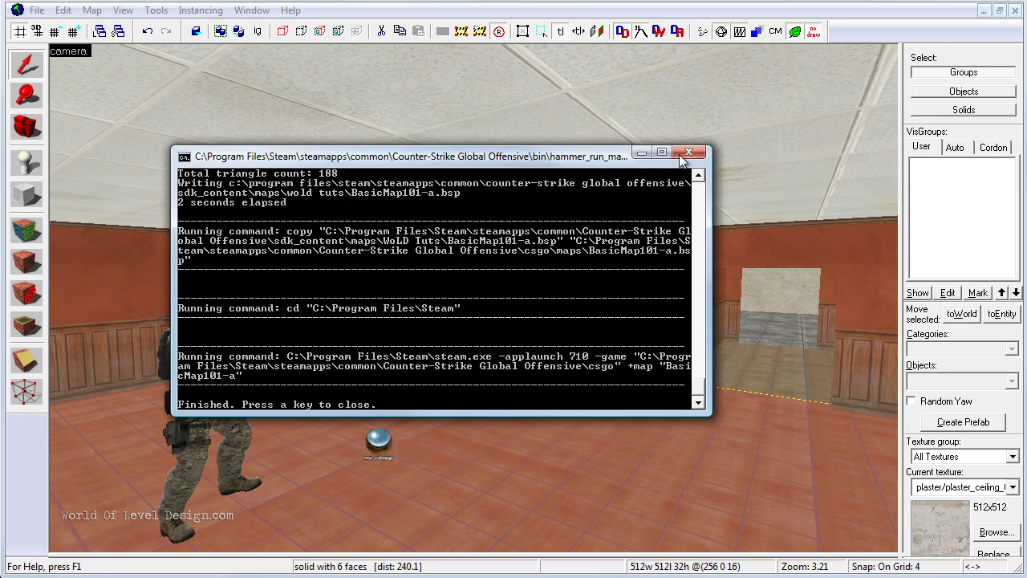
click(689, 152)
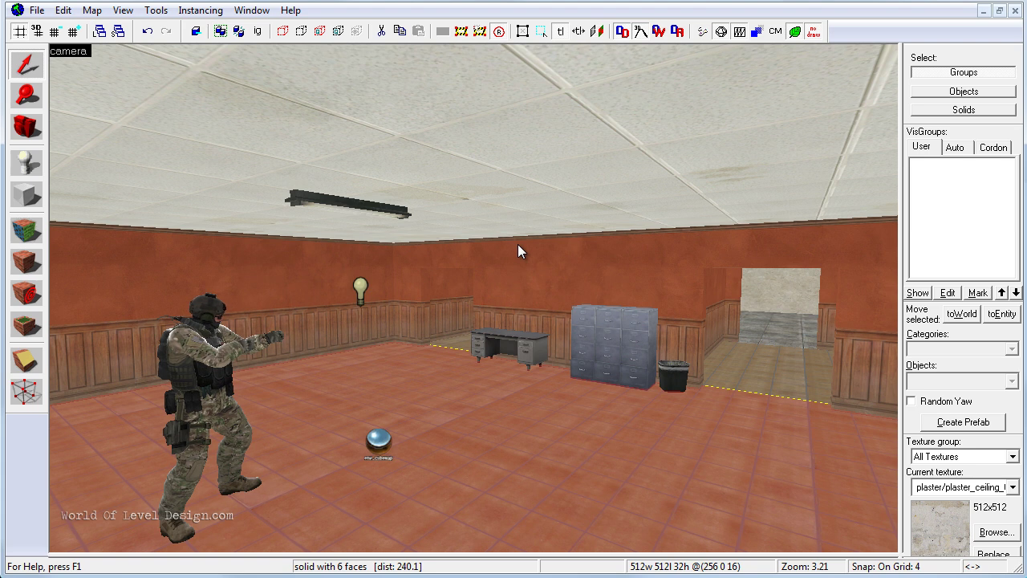
- Review the Run map - windowed configuration in the expert Run Map settings and close the dialog
click(703, 32)
click(454, 431)
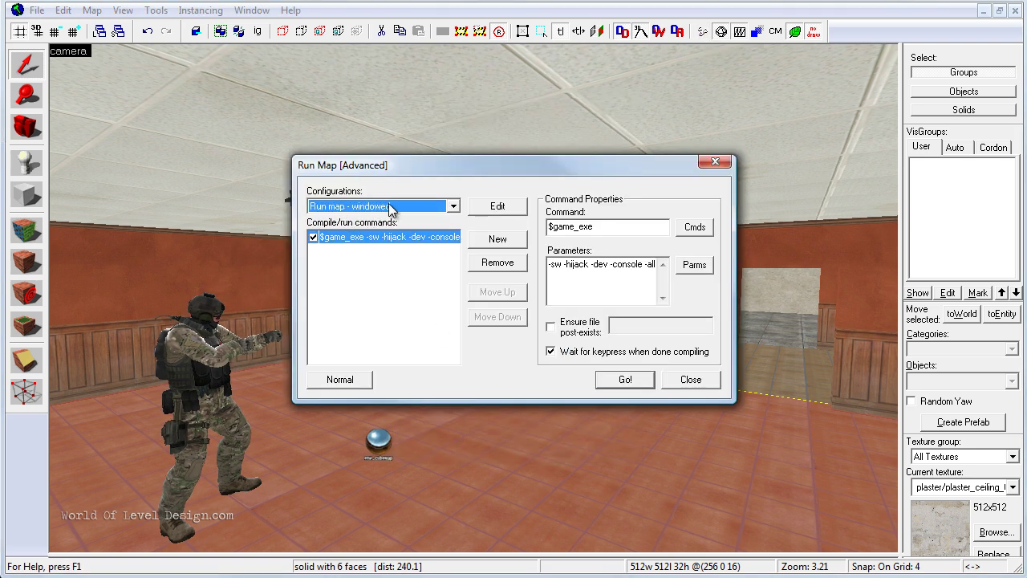
click(391, 208)
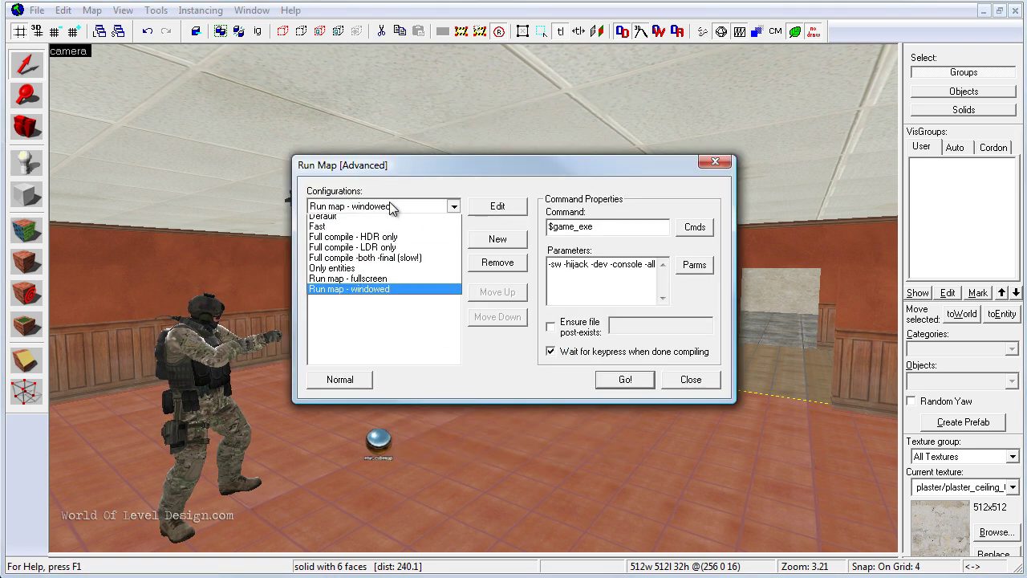
click(373, 290)
click(691, 381)
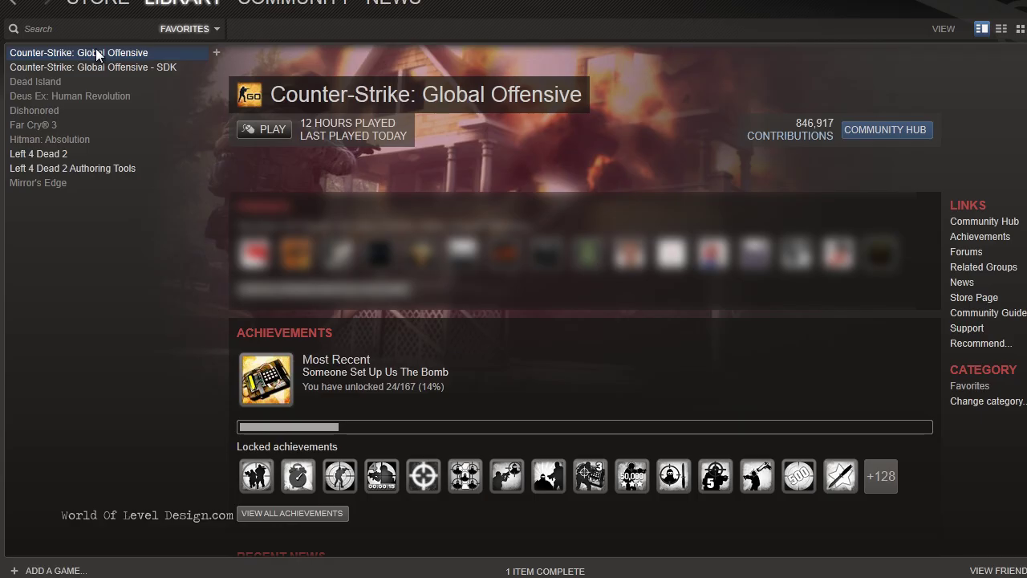
- Switch to the Steam library, revisit the launch options of Counter-Strike: Global Offensive and close its properties
right_click(96, 55)
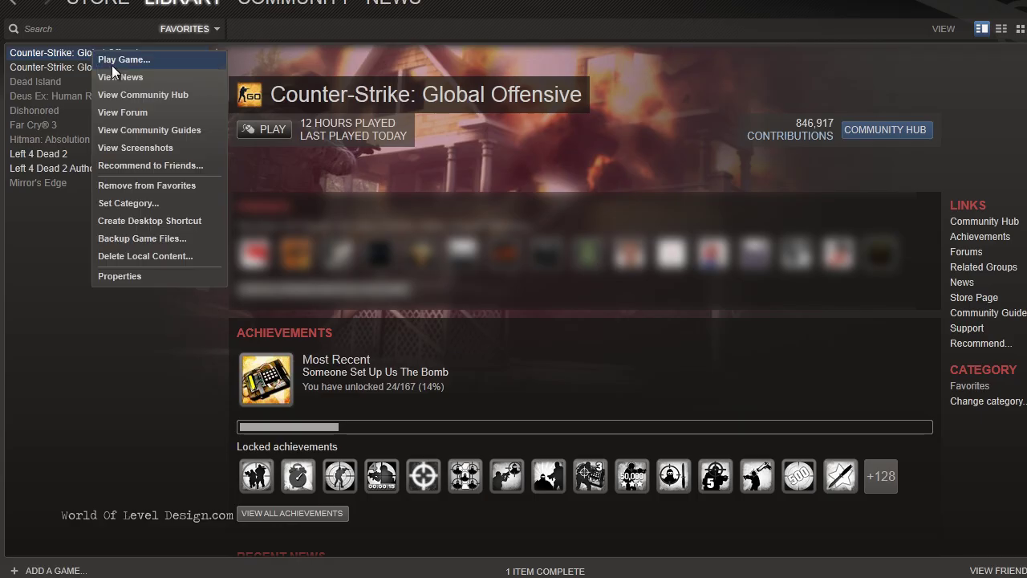
click(143, 281)
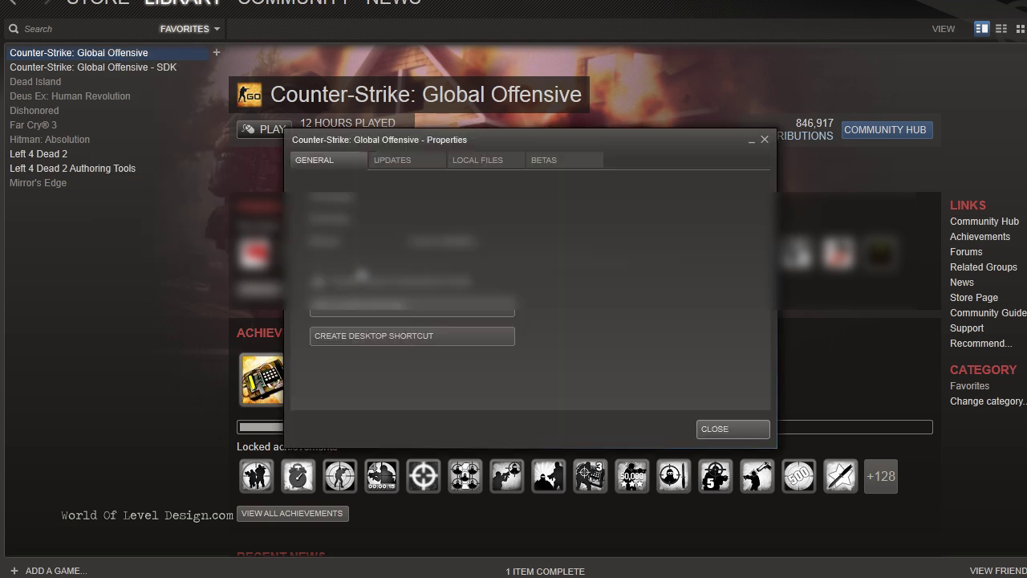
click(369, 306)
click(547, 335)
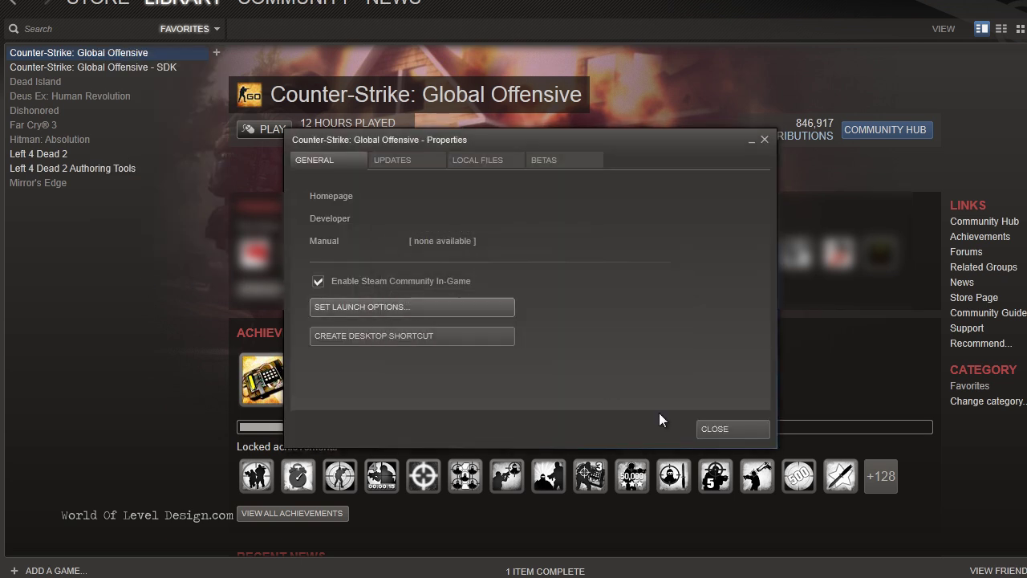
click(732, 429)
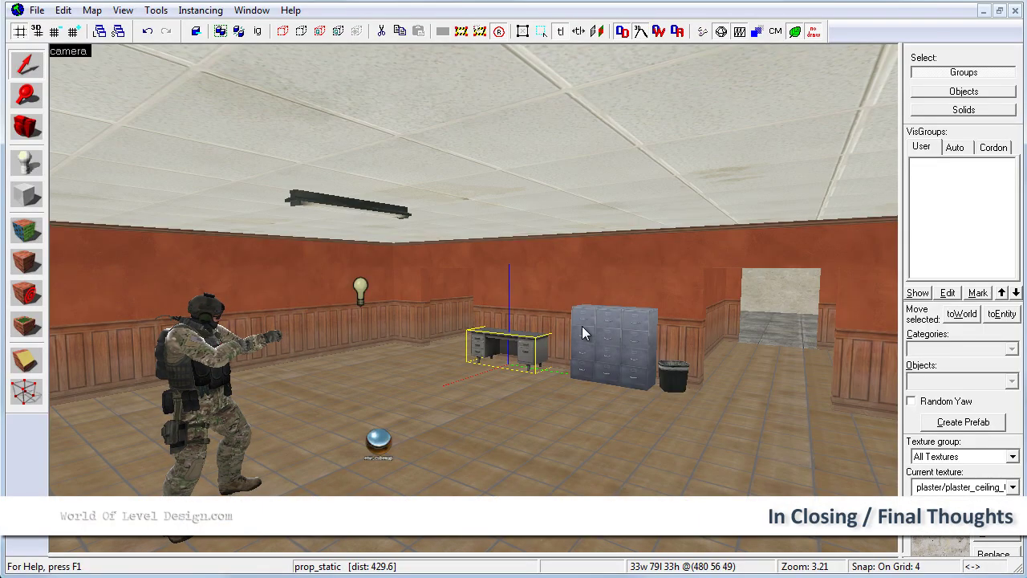
click(523, 318)
key(z)
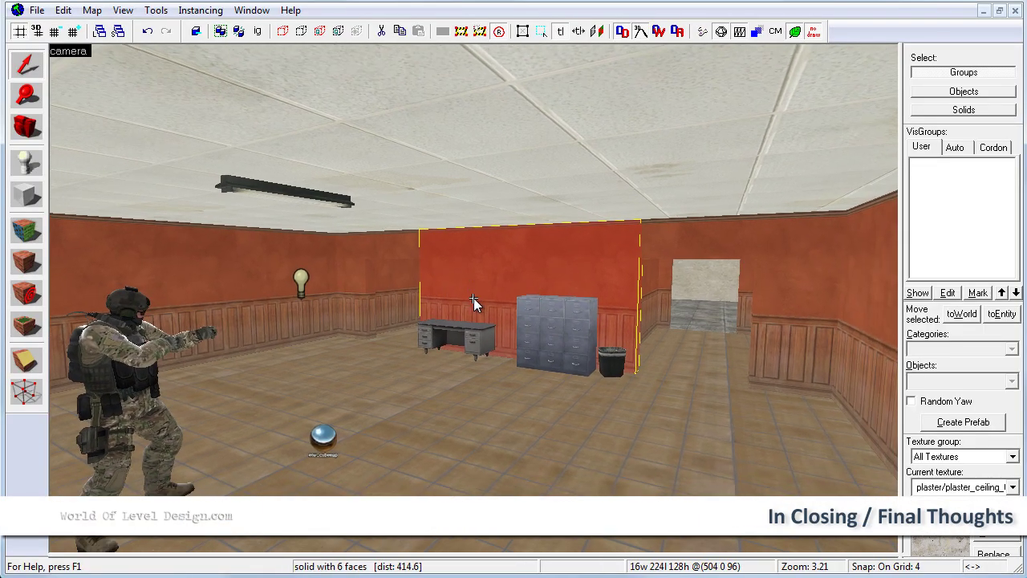
key(s)
key(z)
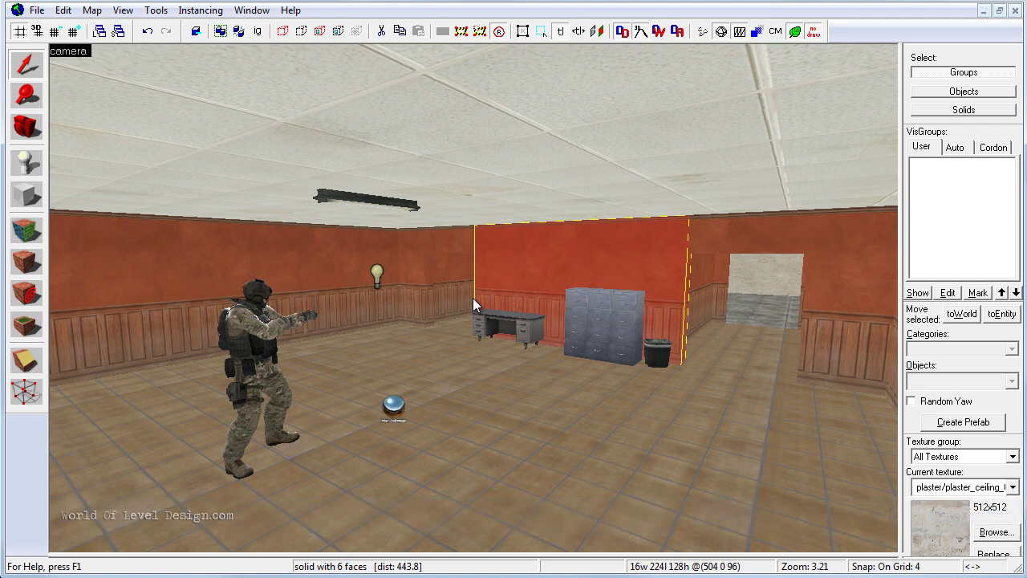